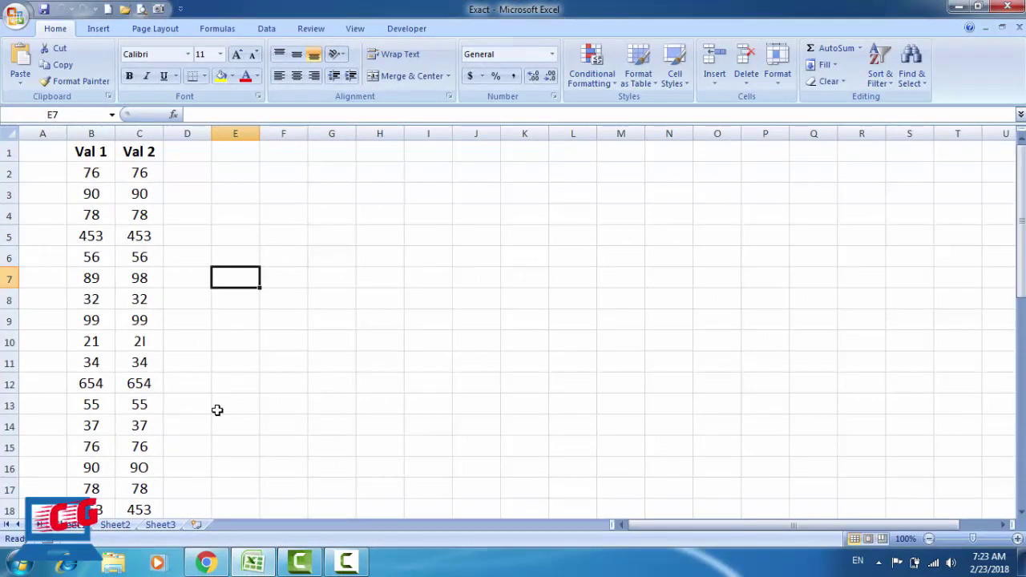
- Scroll the sheet to show the List 1 and List 2 name columns
left_click(206, 367)
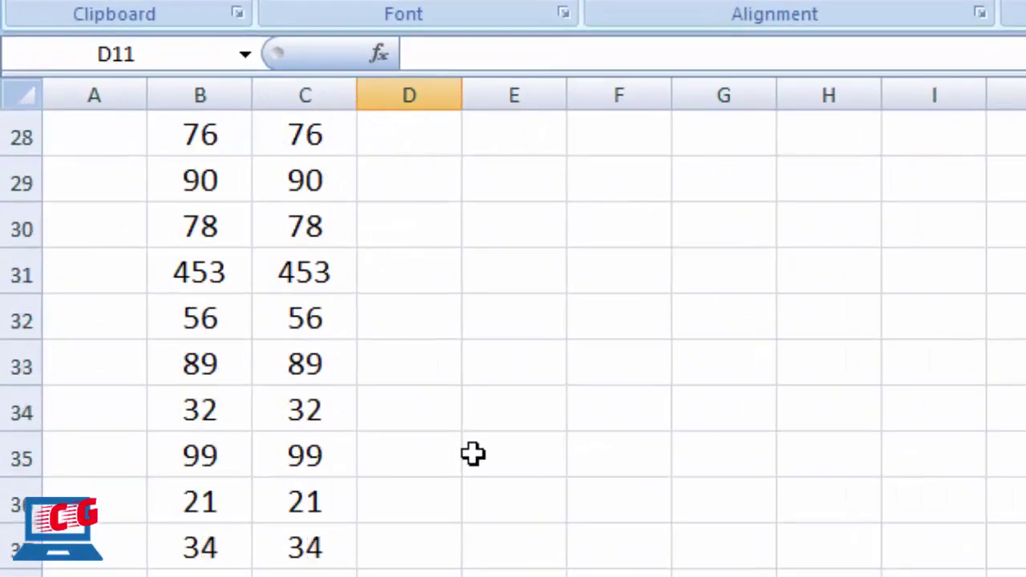
scroll(469, 457, "up", 2)
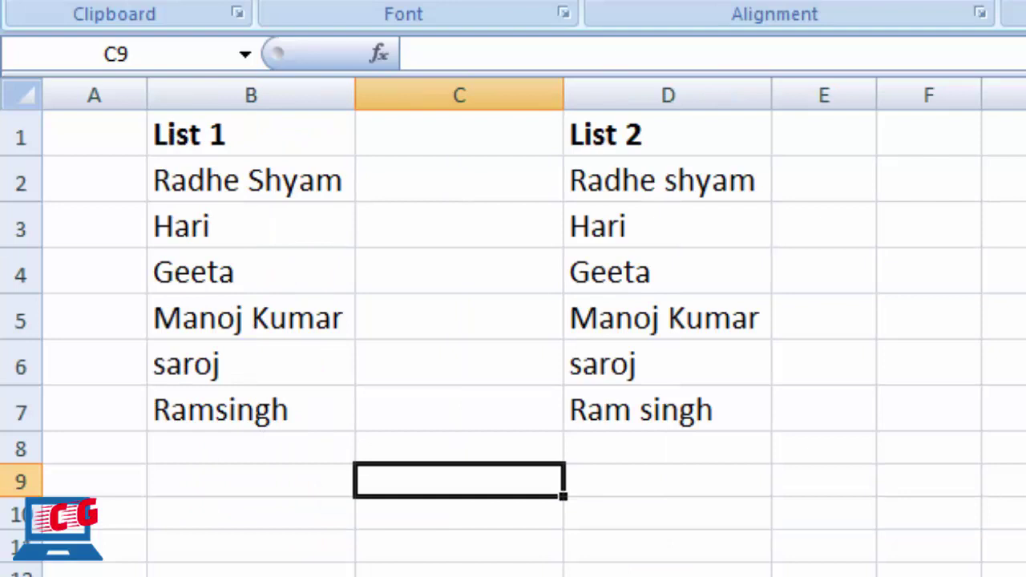
- Delete empty column C so List 2 shifts beside List 1, then select E2
left_click(452, 93)
right_click(441, 250)
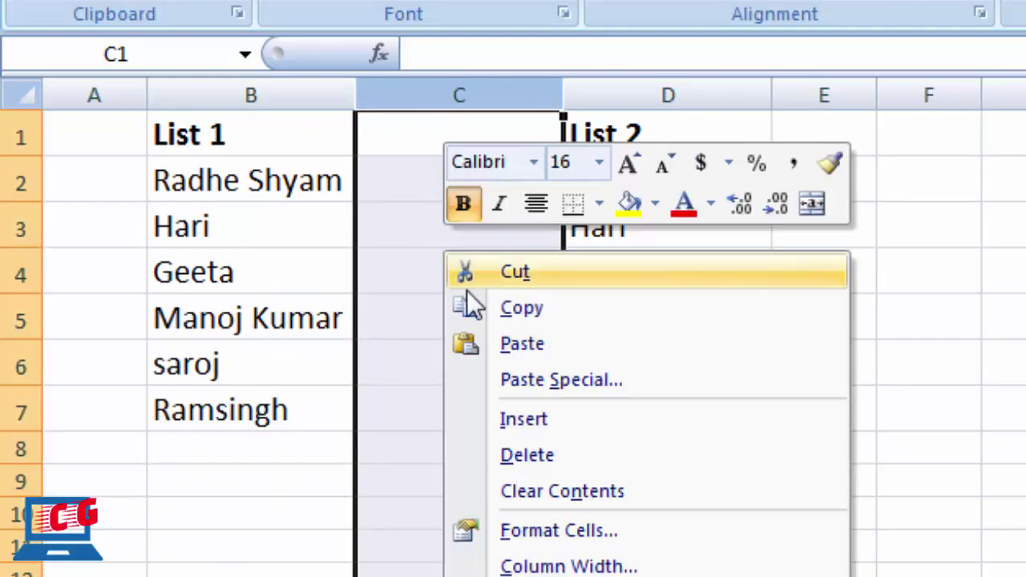
left_click(530, 454)
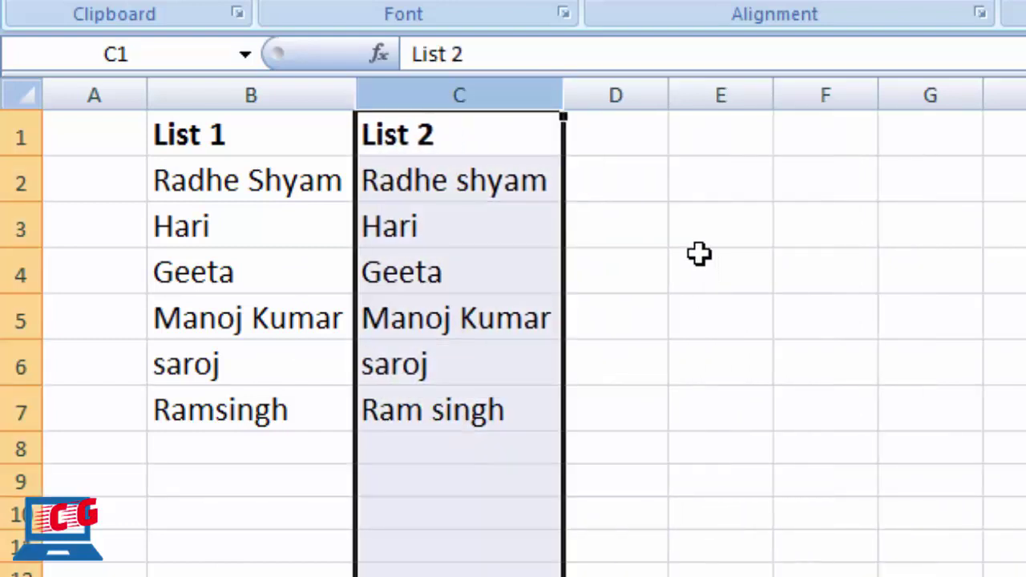
left_click(682, 192)
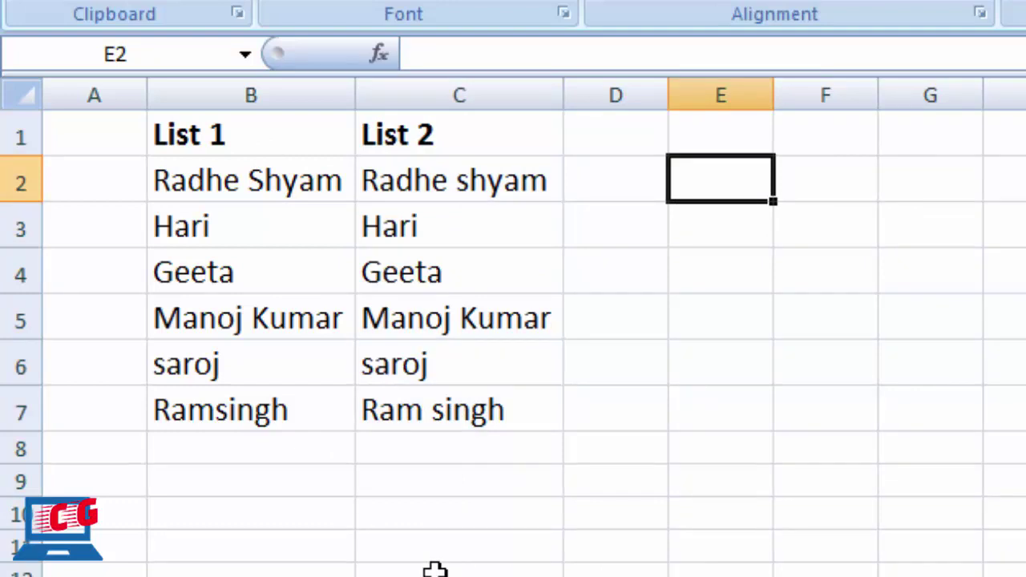
- Enter =B2=C2 in E2 and fill it down to E7, giving FALSE only for Ramsingh
type("=")
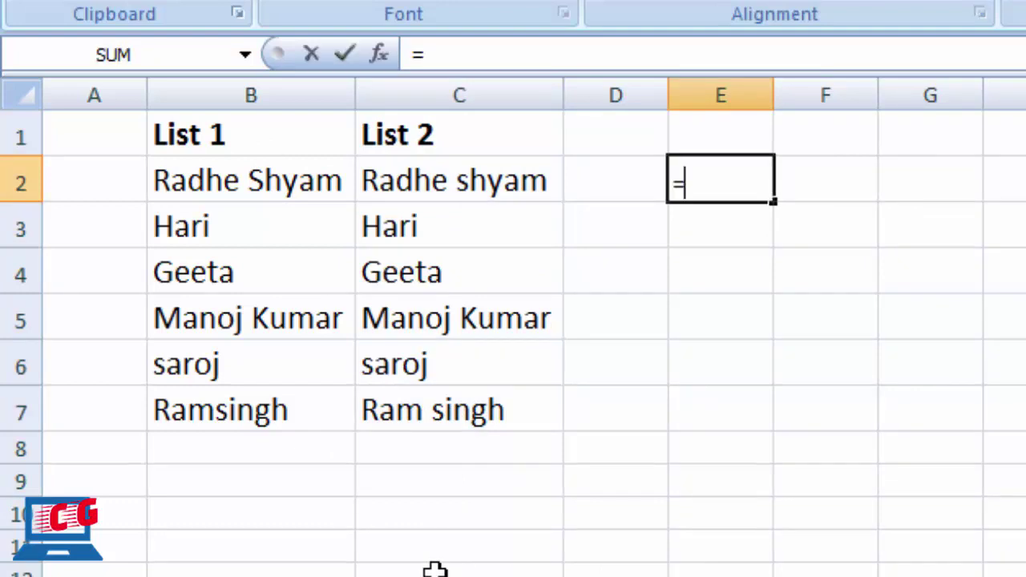
left_click(183, 192)
type("=")
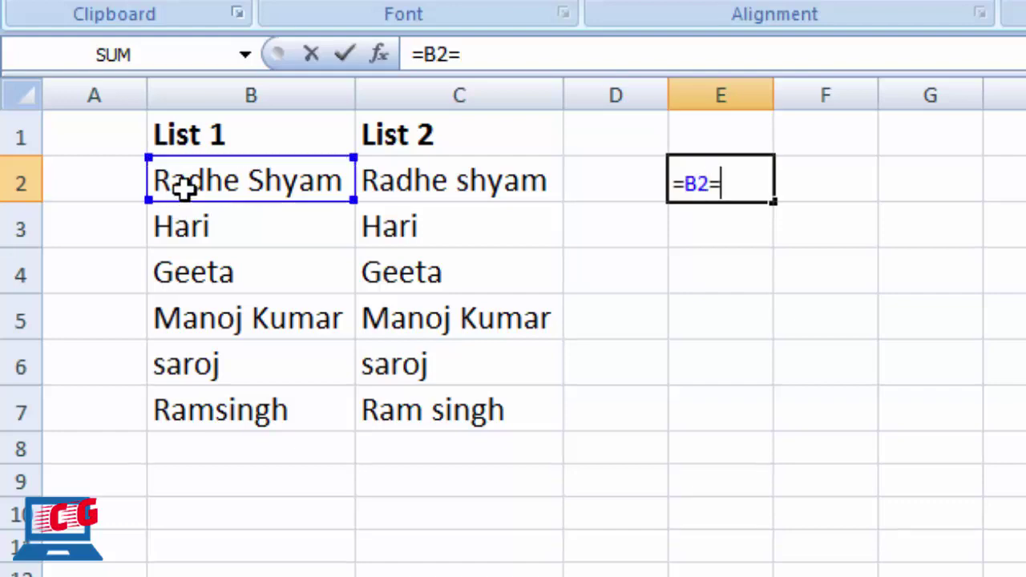
left_click(401, 169)
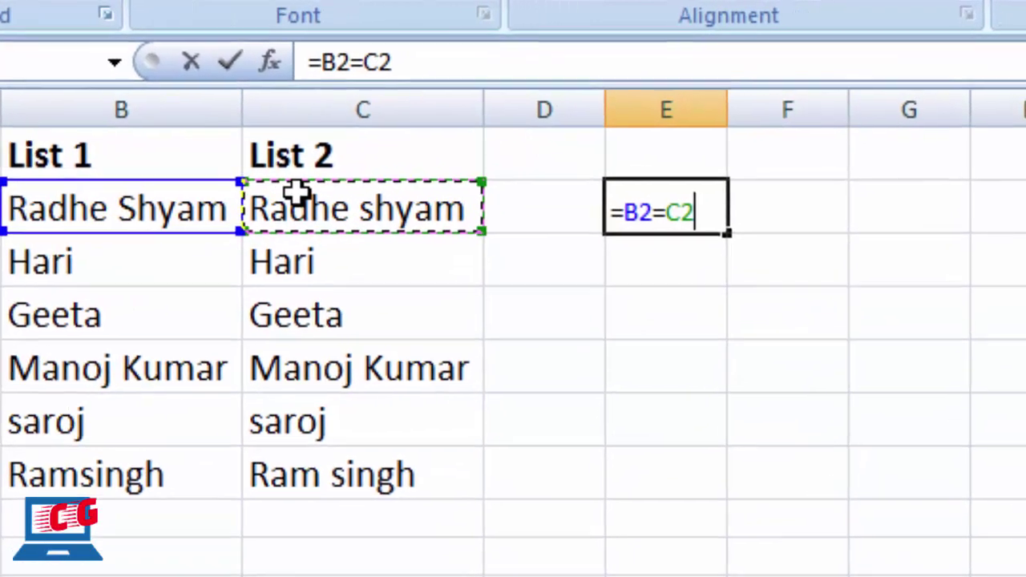
key("Return")
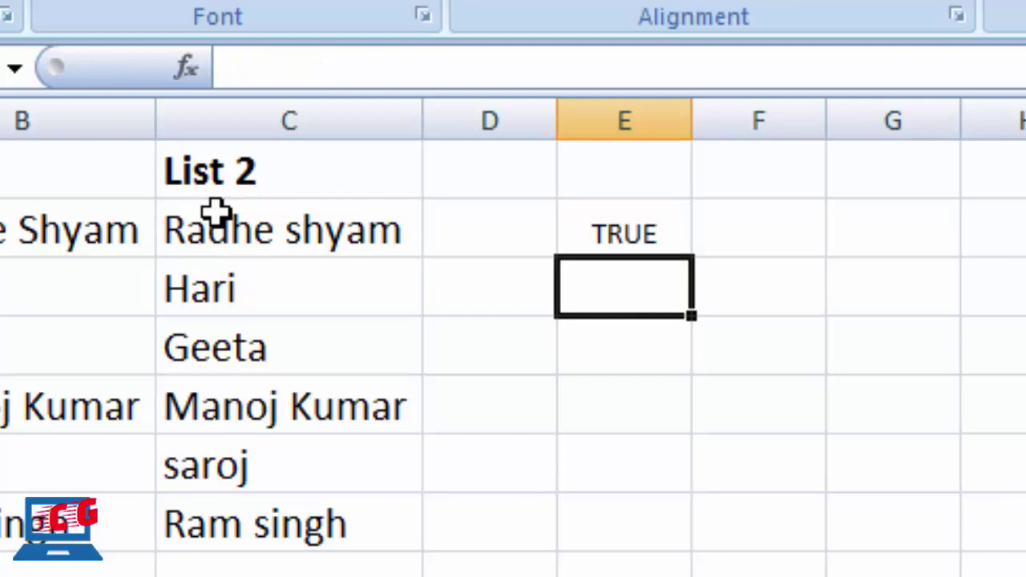
key("Up")
key("shift+Down")
key("shift+Down")
key("shift+Down")
key("shift+Down")
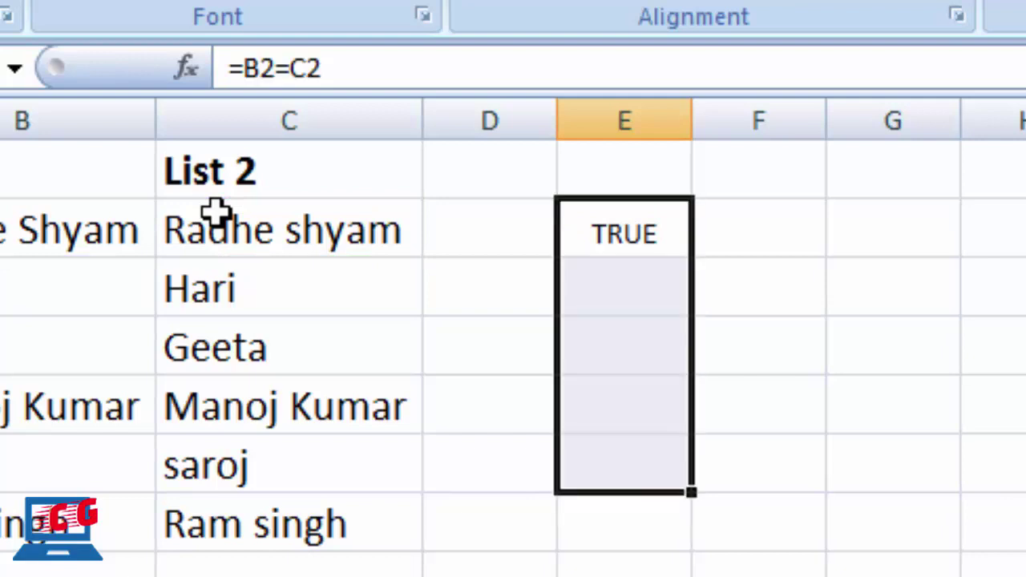
key("shift+Down")
key("ctrl+d")
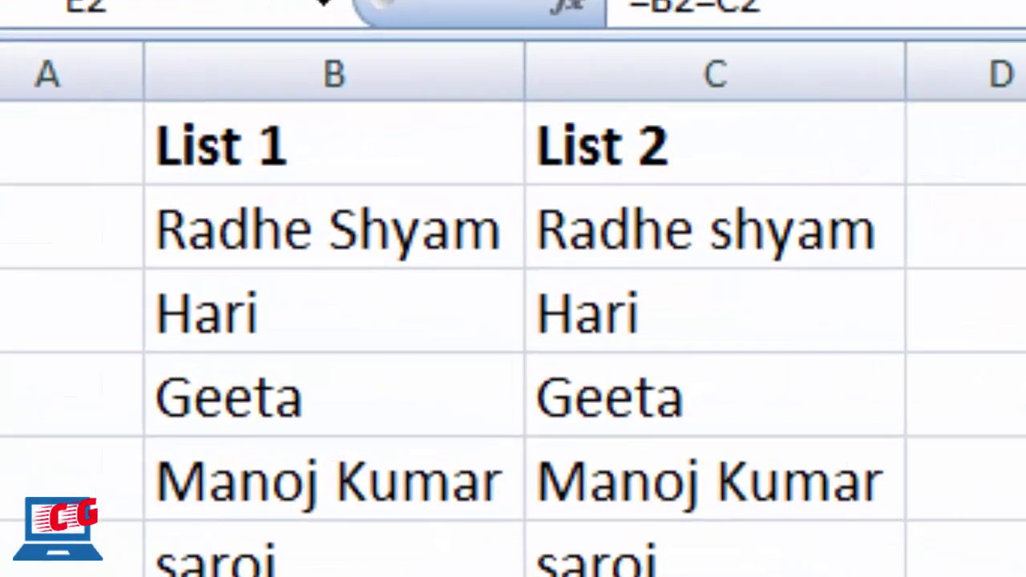
left_click(664, 451)
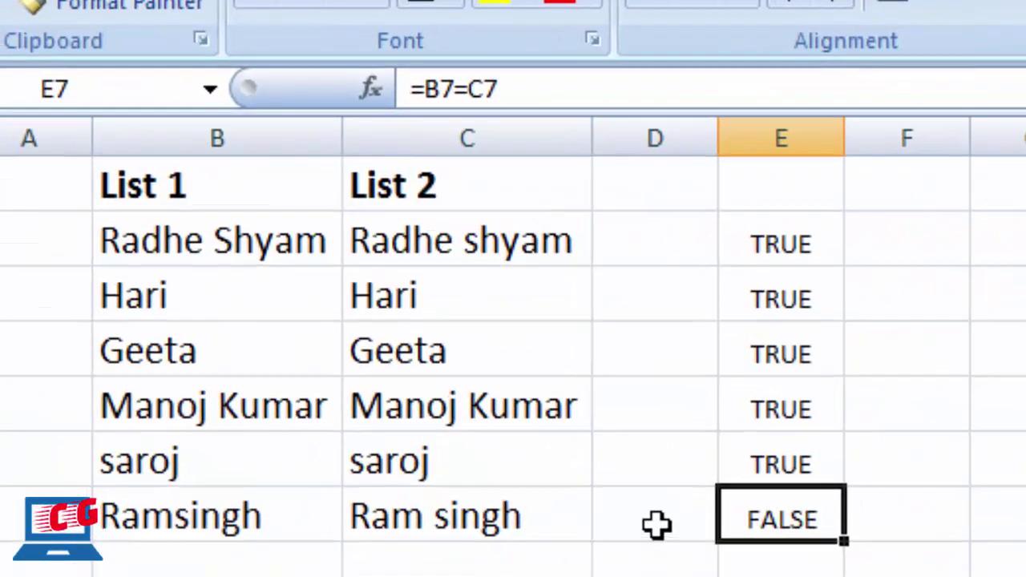
left_click(170, 523)
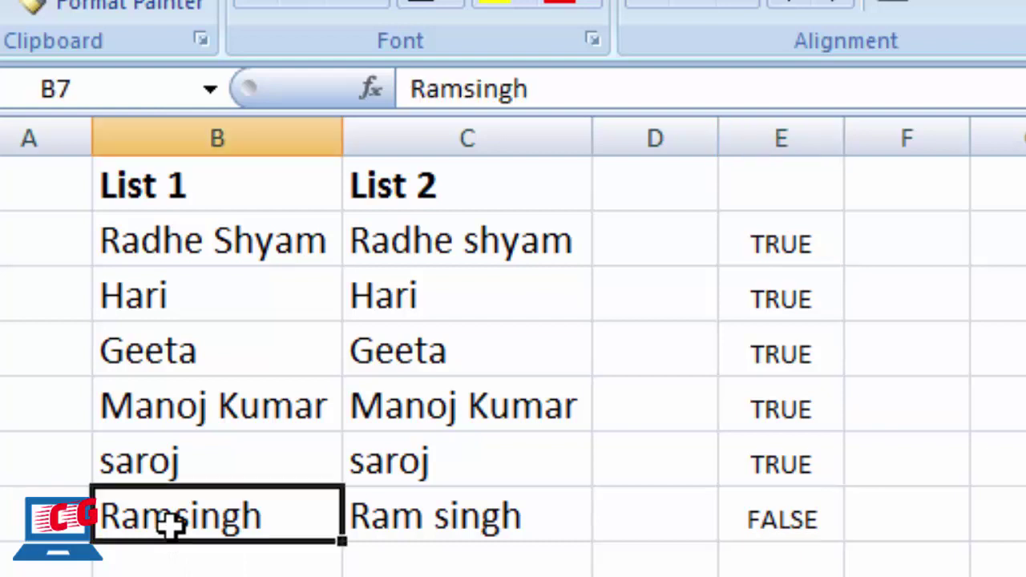
left_click(423, 522)
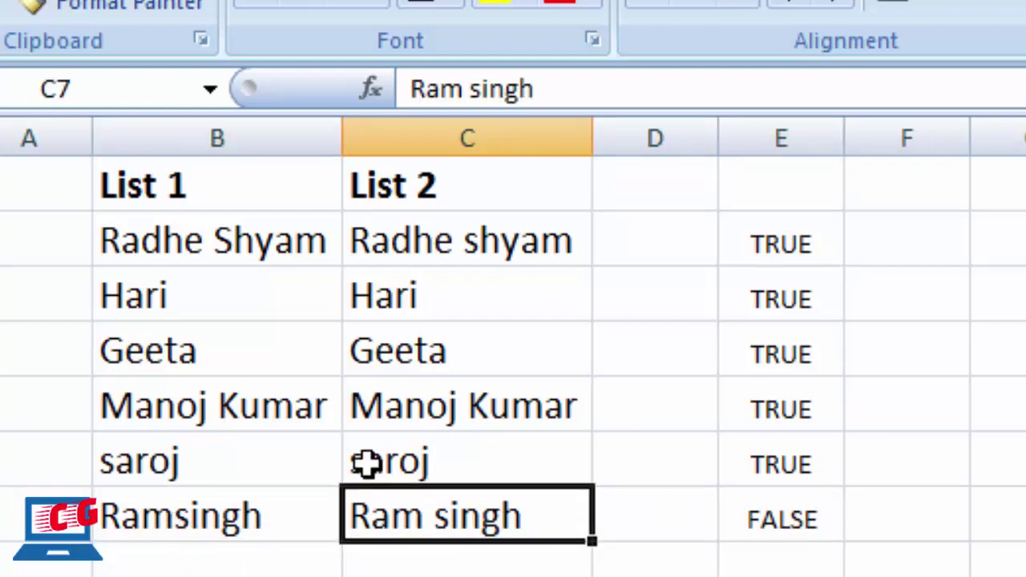
left_click(236, 460)
left_click(466, 470)
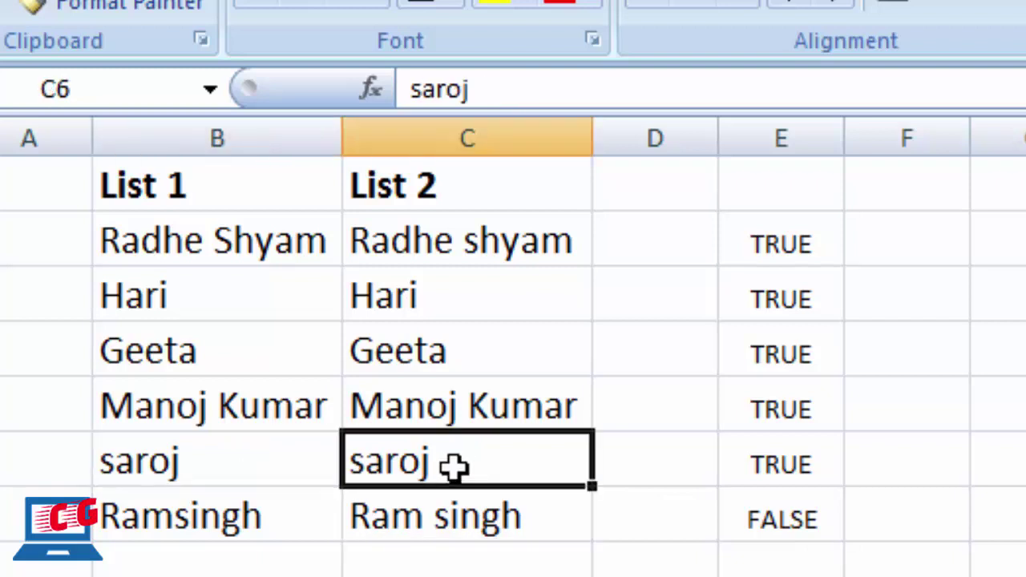
left_click(275, 412)
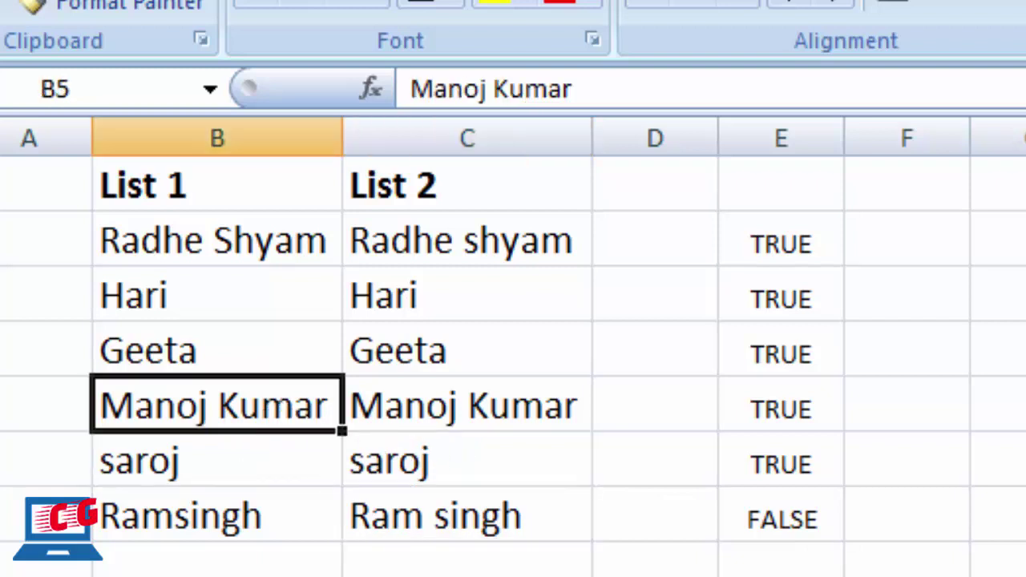
left_click(482, 343)
left_click(479, 302)
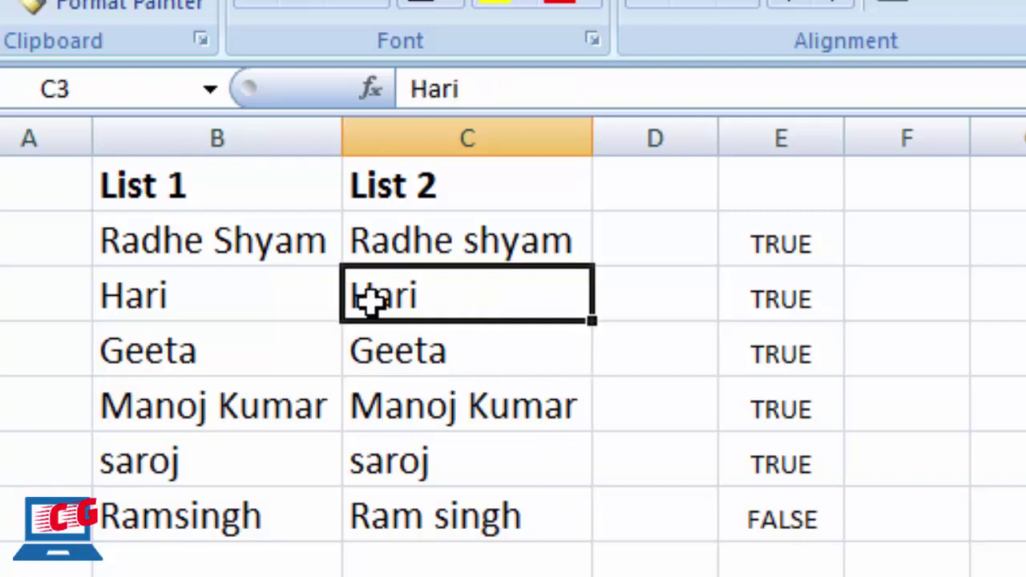
left_click(270, 286)
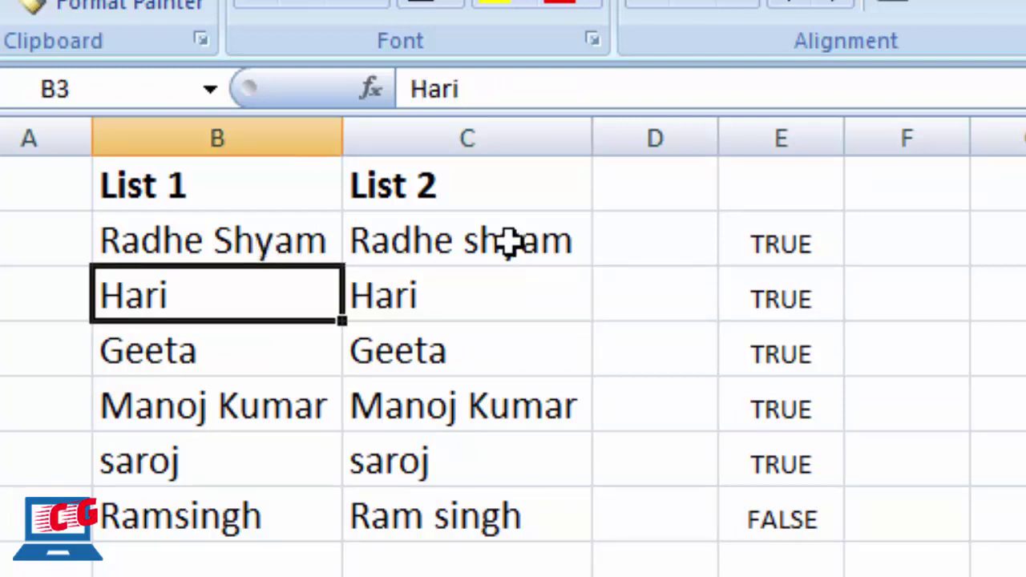
- Retype C3 as lowercase 'hari' and confirm E3 still returns TRUE
left_click(425, 303)
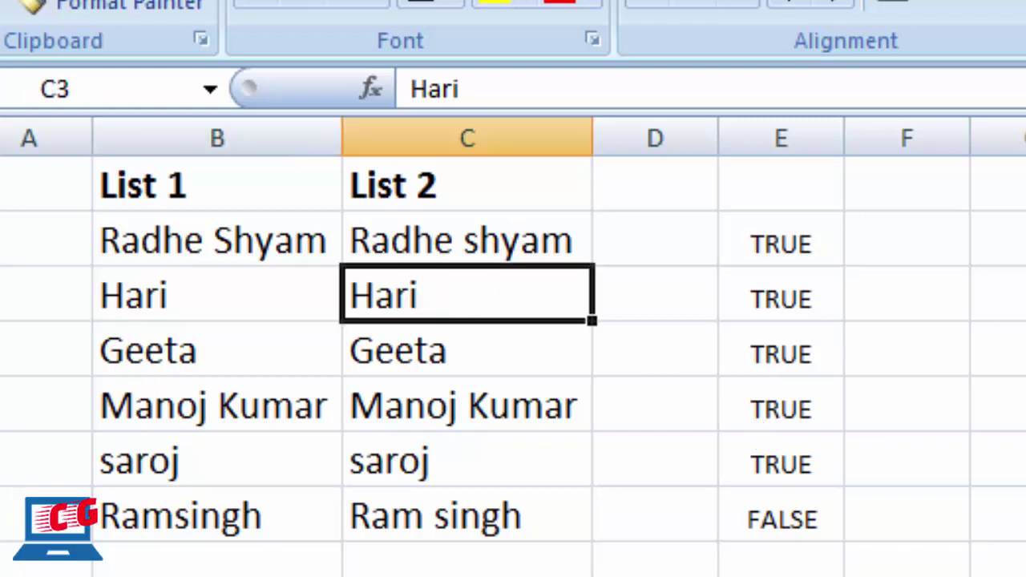
type("hari")
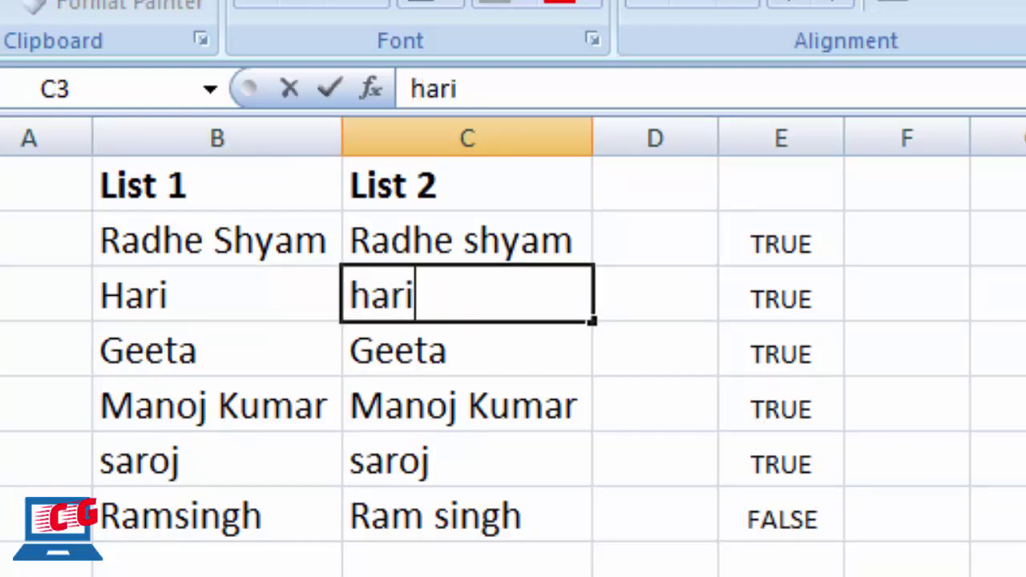
key("Return")
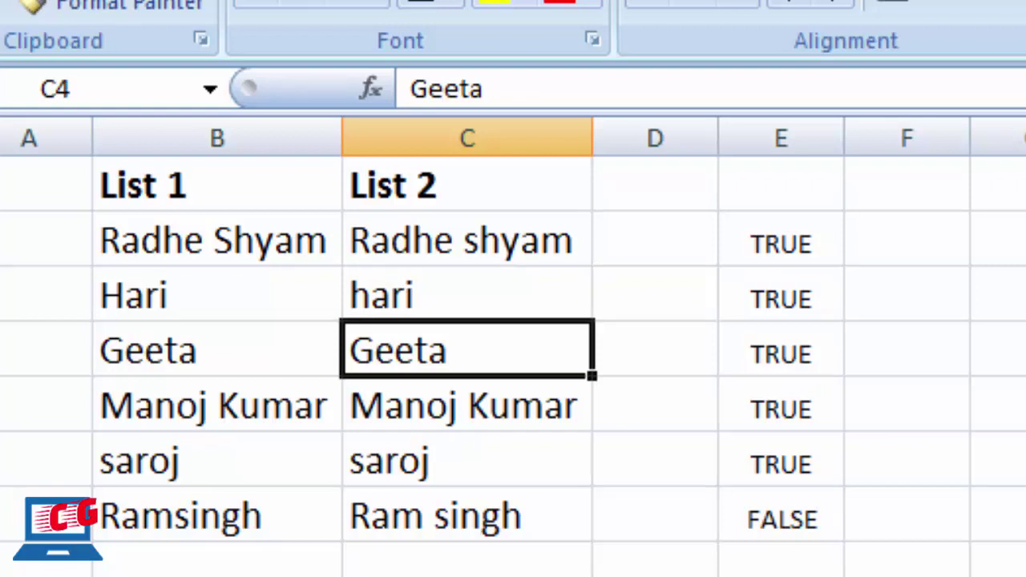
left_click(467, 294)
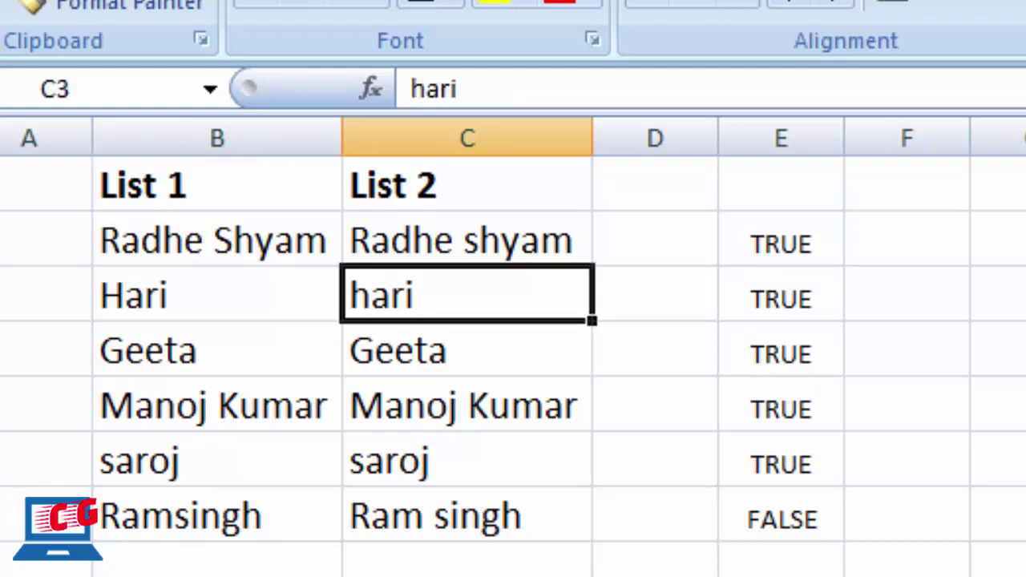
key("Right")
key("Right")
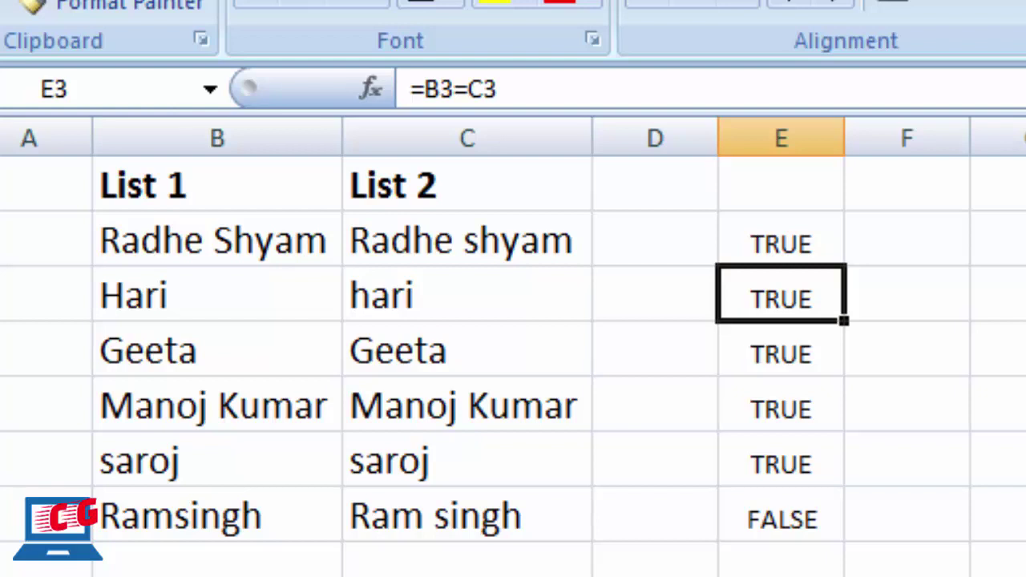
- Enter =EXACT(B2,C2) in F2 and fill it down through F7
key("Up")
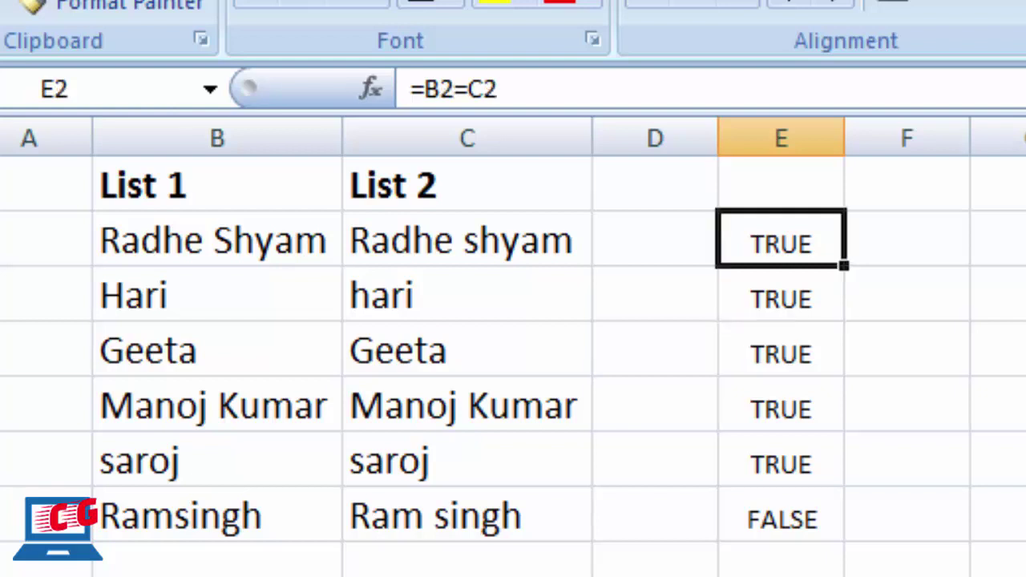
key("Right")
type("=")
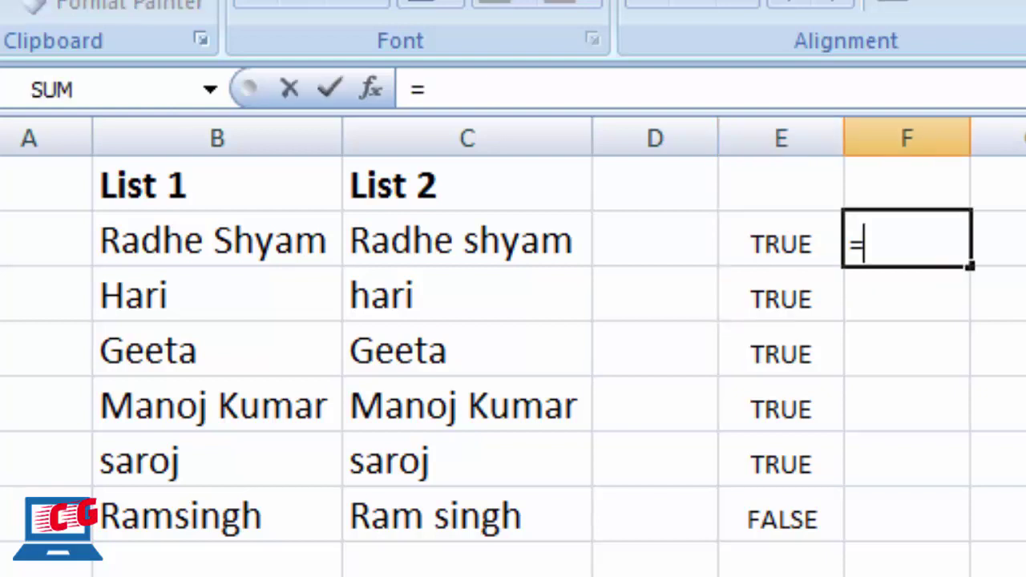
type("e")
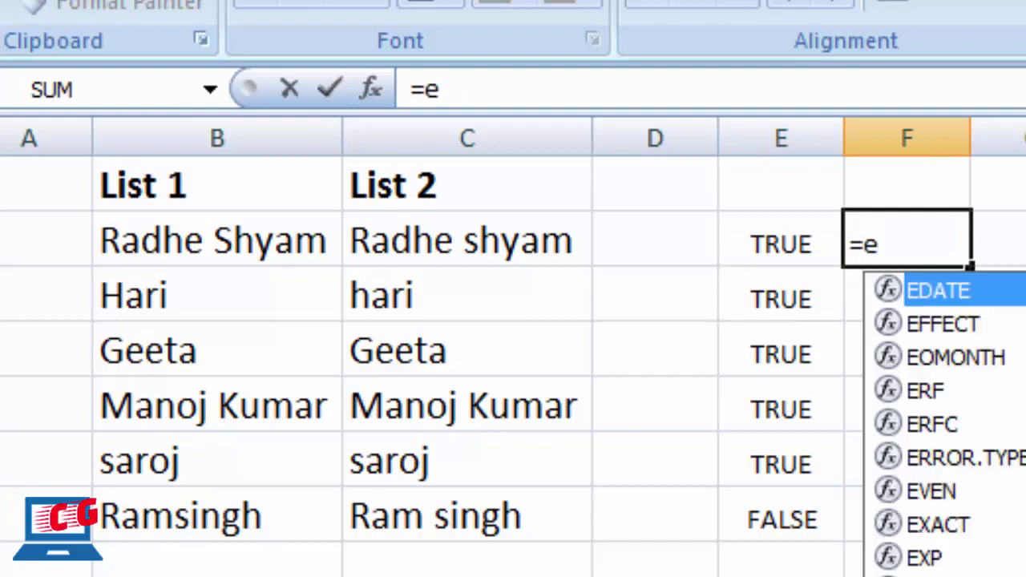
type("xac")
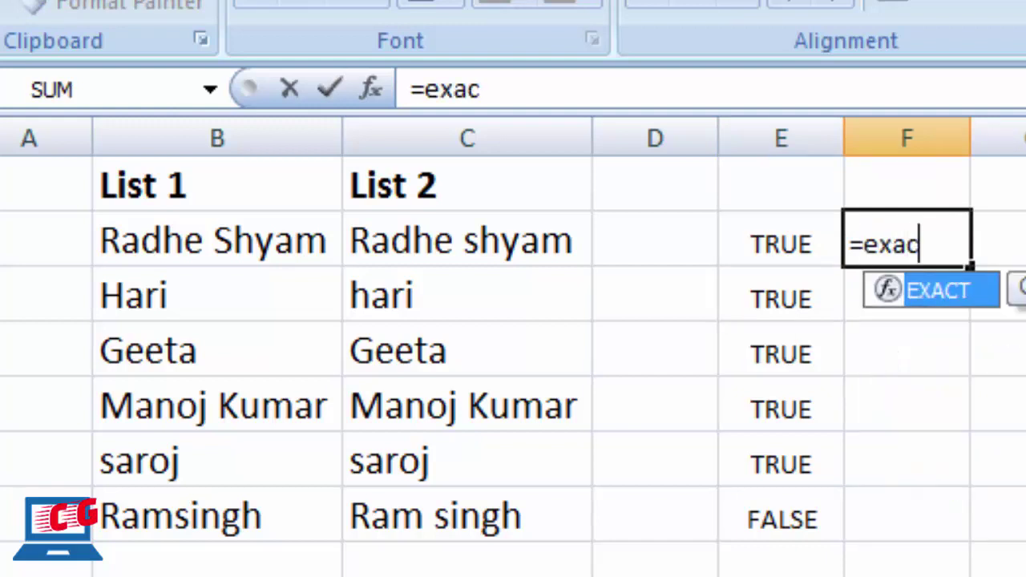
type("t")
type("(")
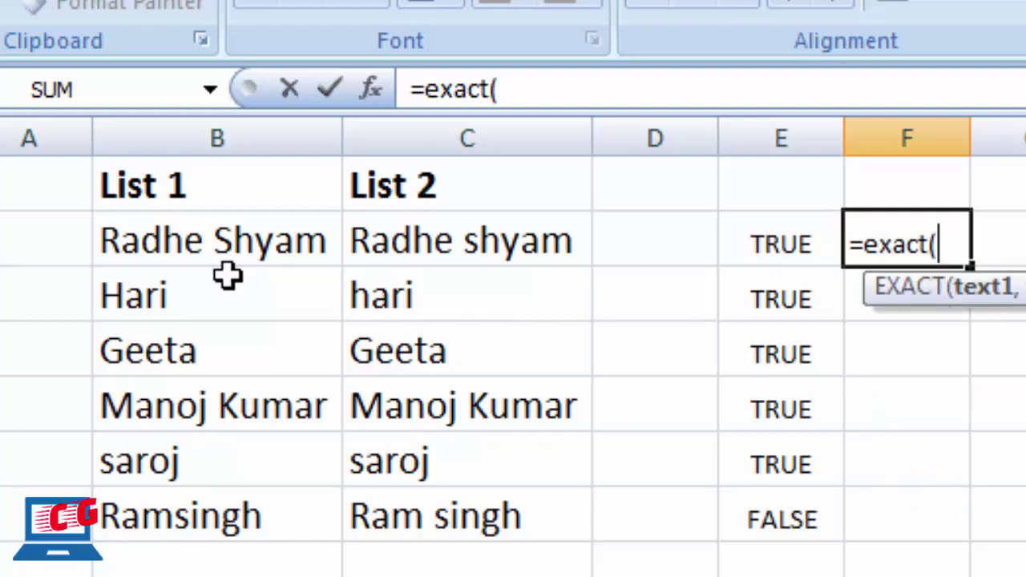
left_click(218, 236)
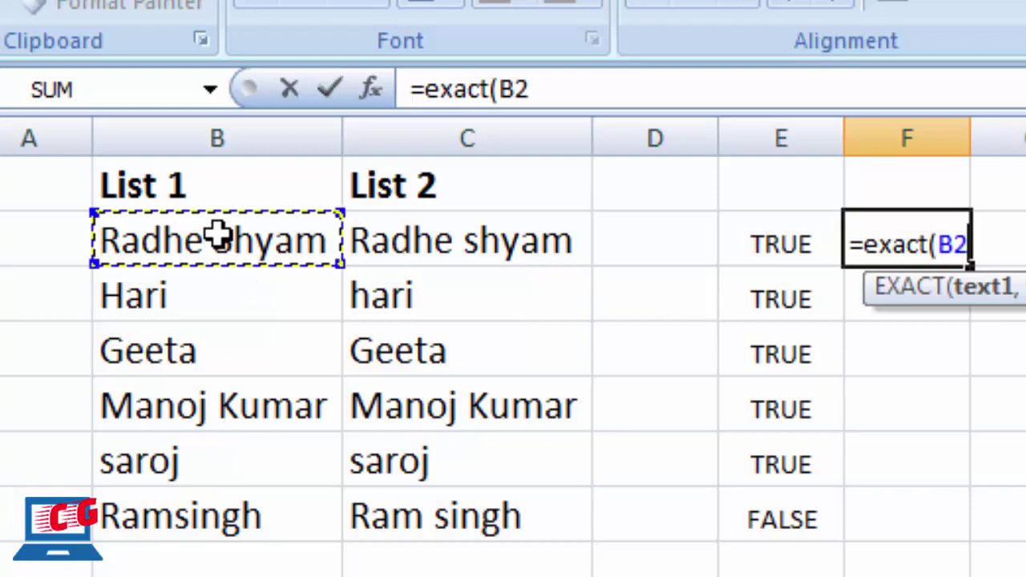
type(",")
left_click(391, 249)
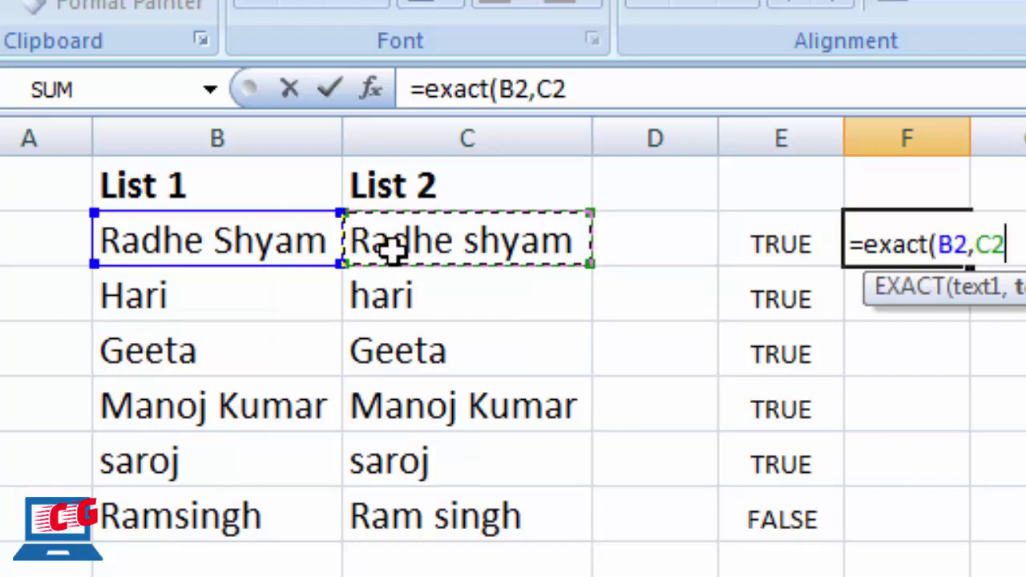
key("Return")
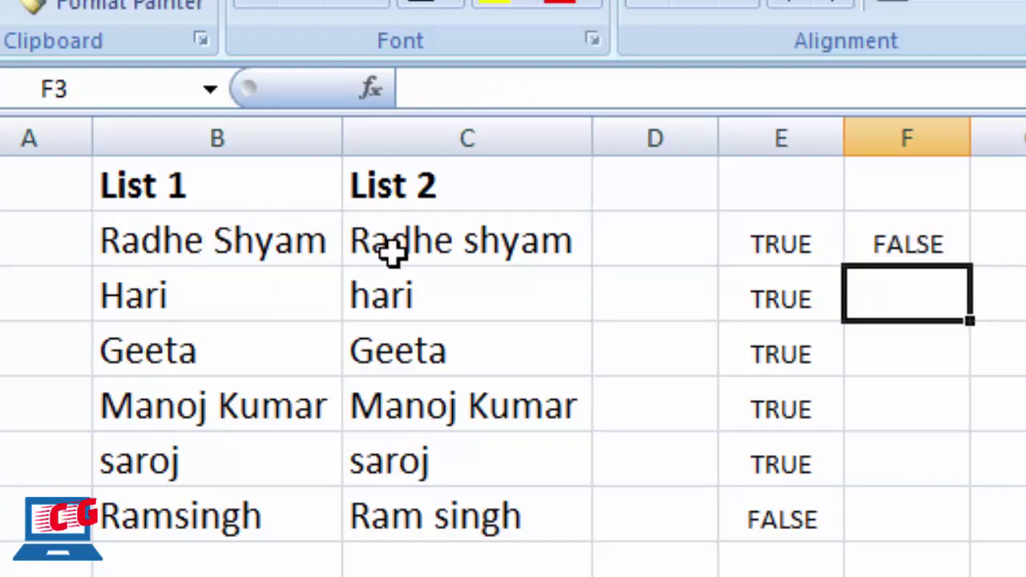
key("Up")
key("shift+Down")
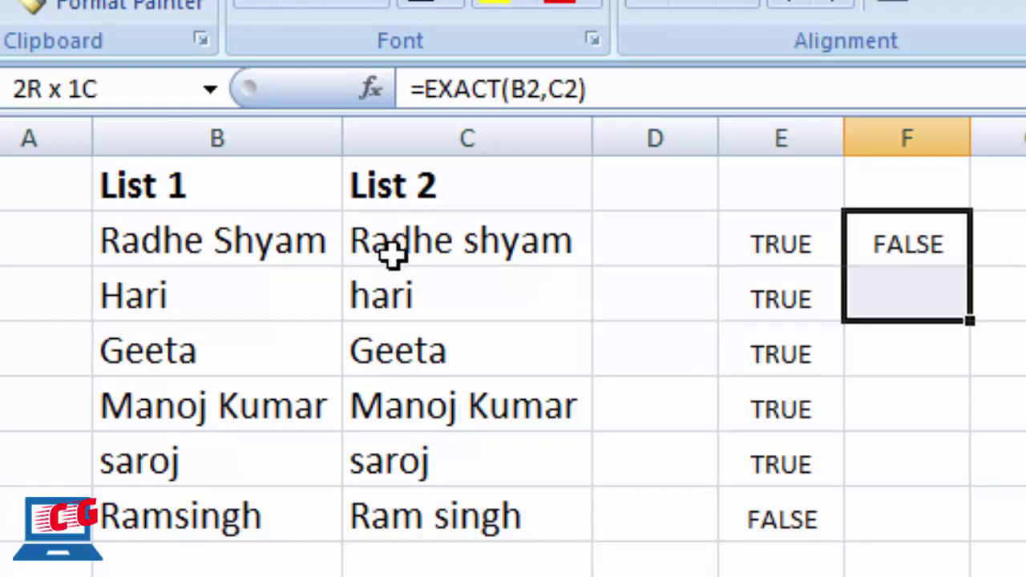
key("shift+Down")
key("shift+Down")
key("shift+Down")
key("shift+Down")
key("ctrl+d")
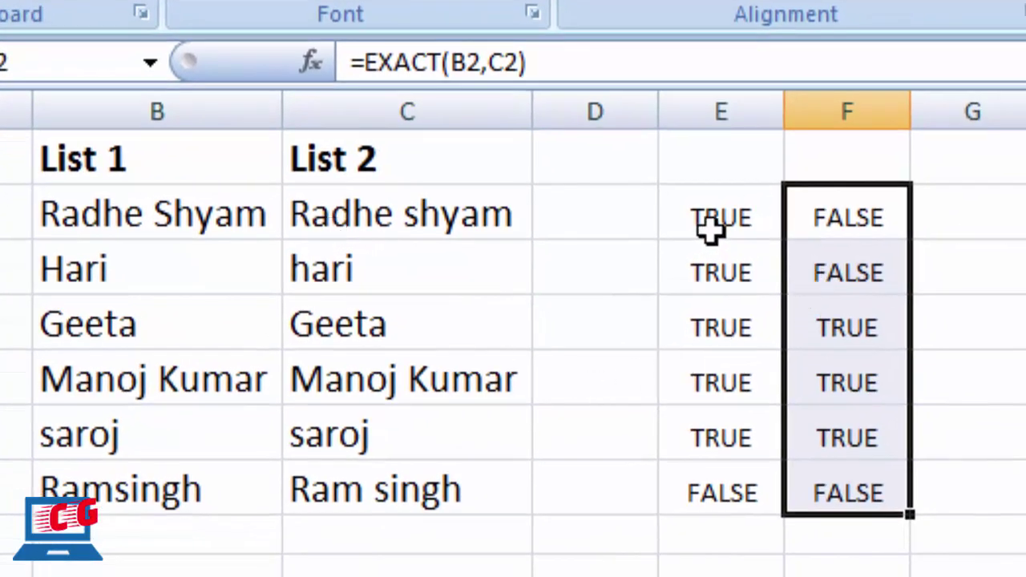
left_click(830, 273)
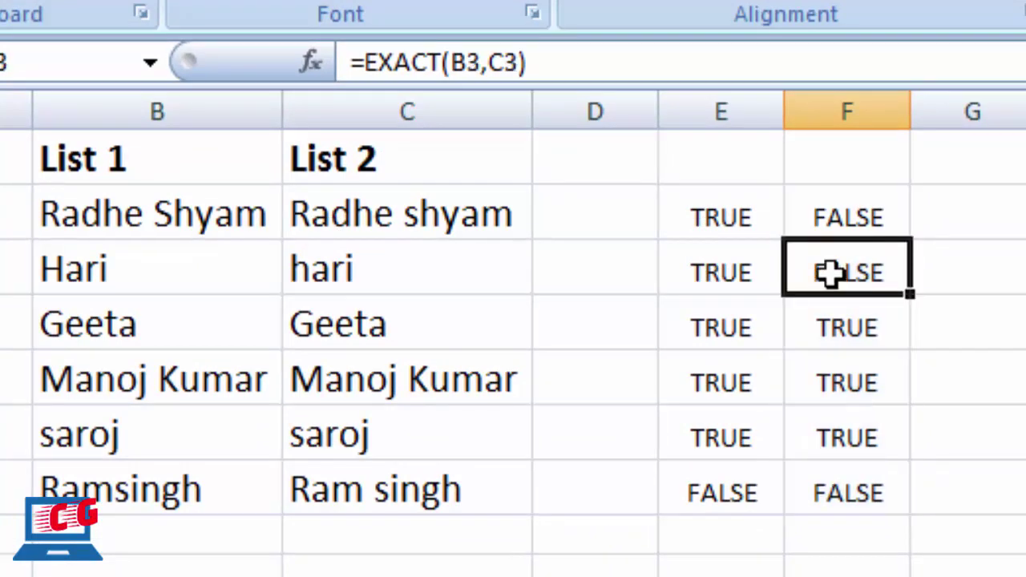
left_click(415, 265)
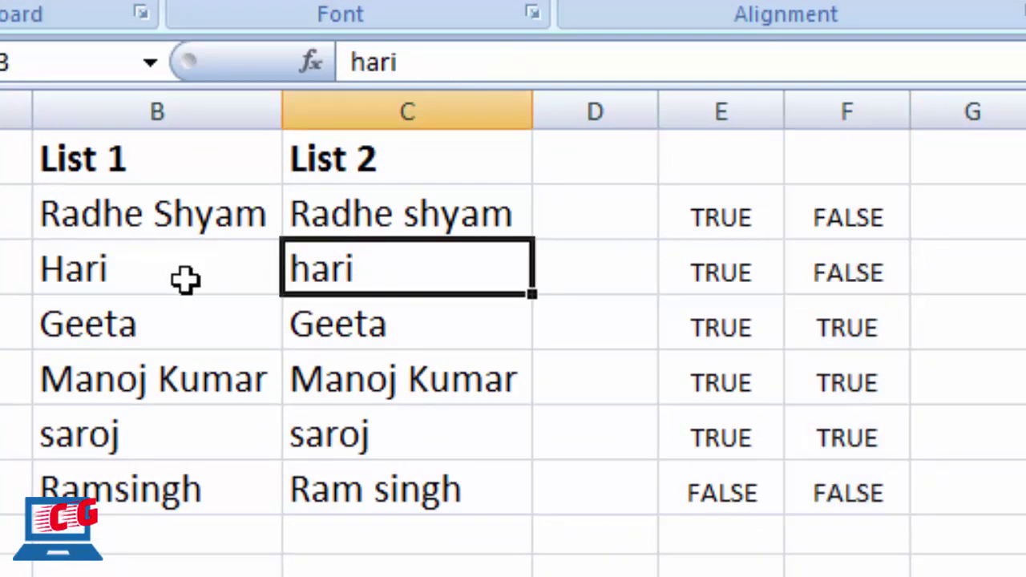
left_click(135, 277)
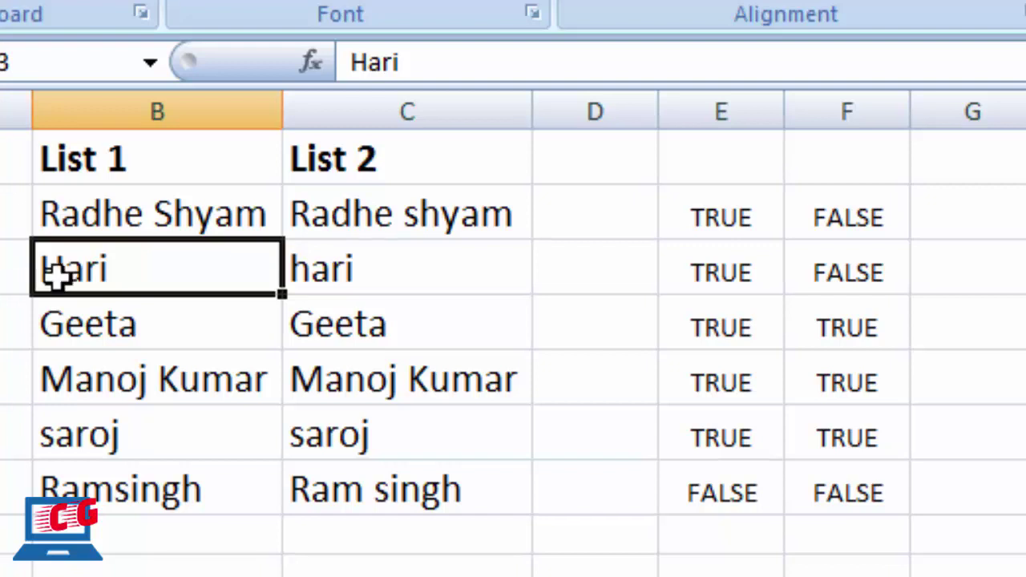
left_click(369, 279)
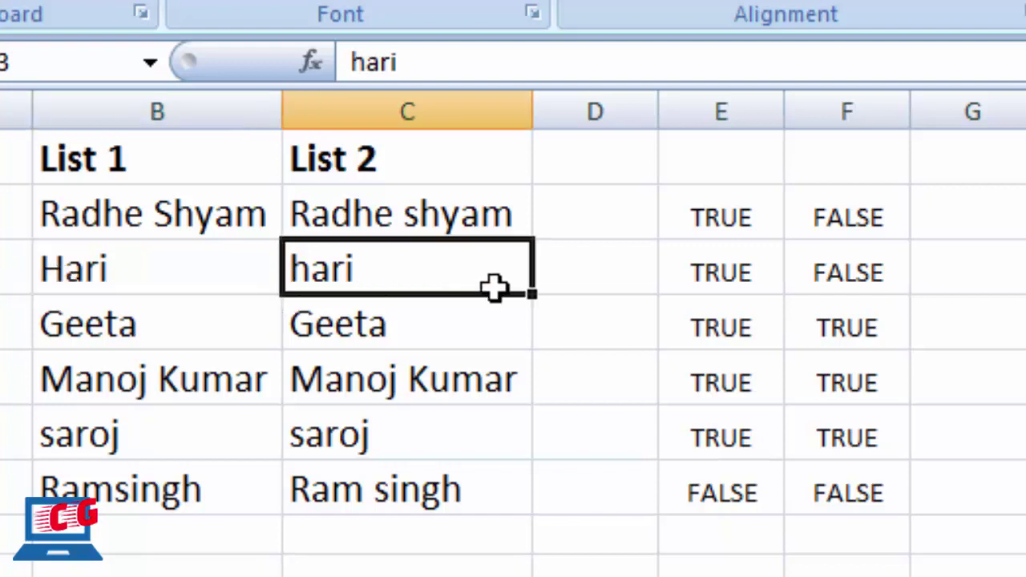
left_click(222, 220)
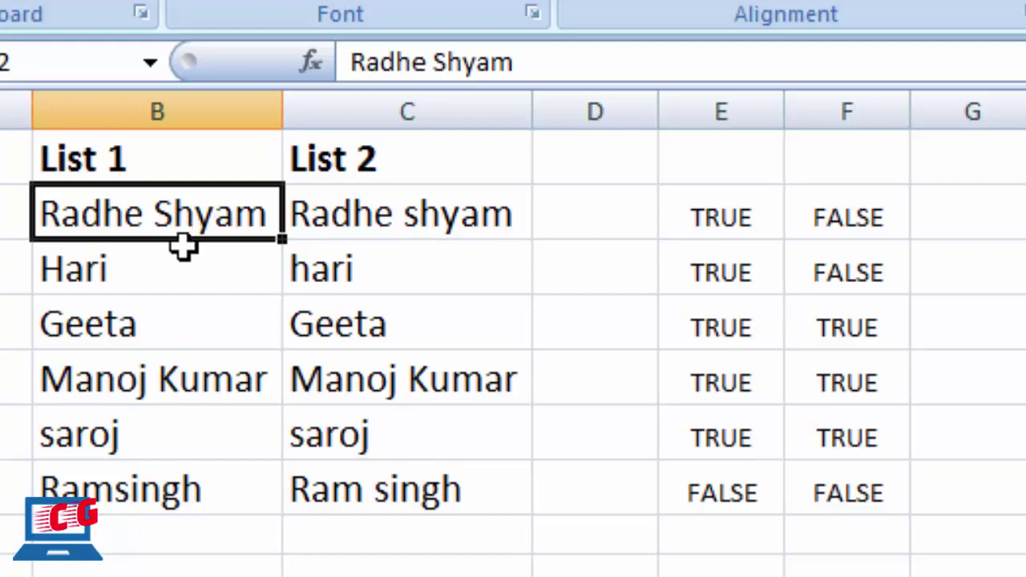
left_click(473, 218)
left_click(878, 225)
left_click(877, 277)
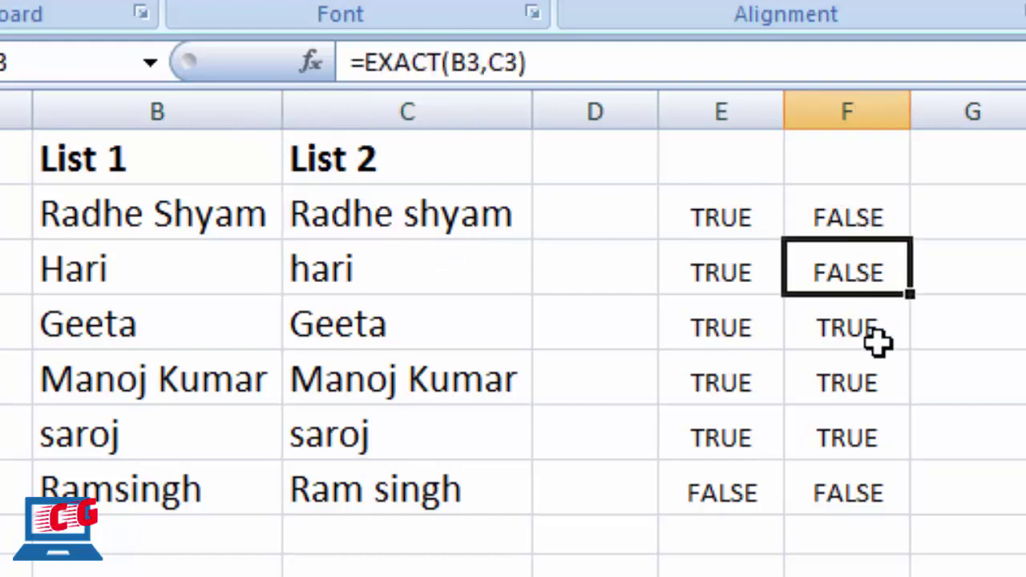
left_click(877, 337)
left_click(865, 379)
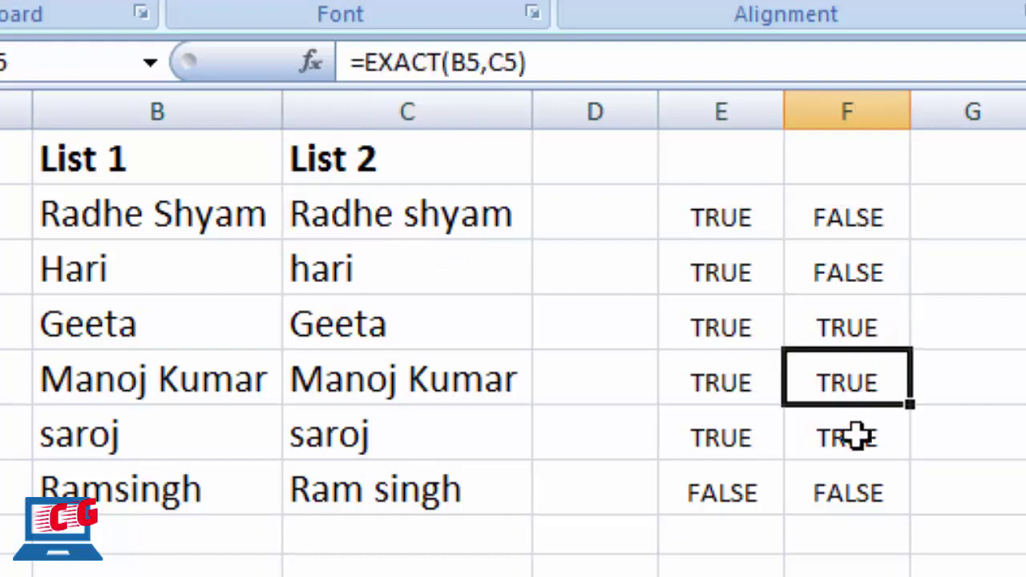
left_click(858, 437)
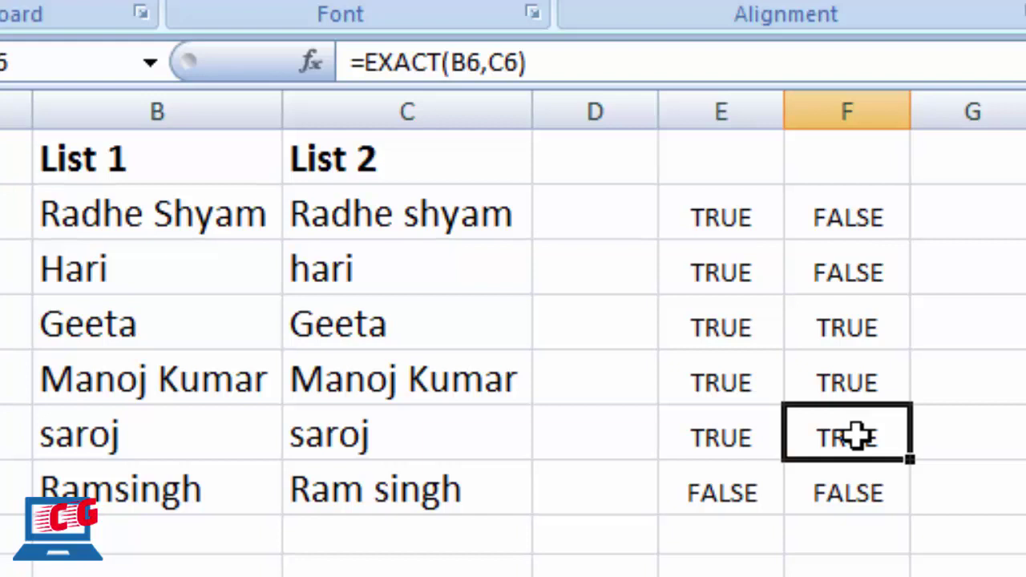
- Switch to the Val 1/Val 2 sheet and add the heading 'exact' in D1
left_click(848, 213)
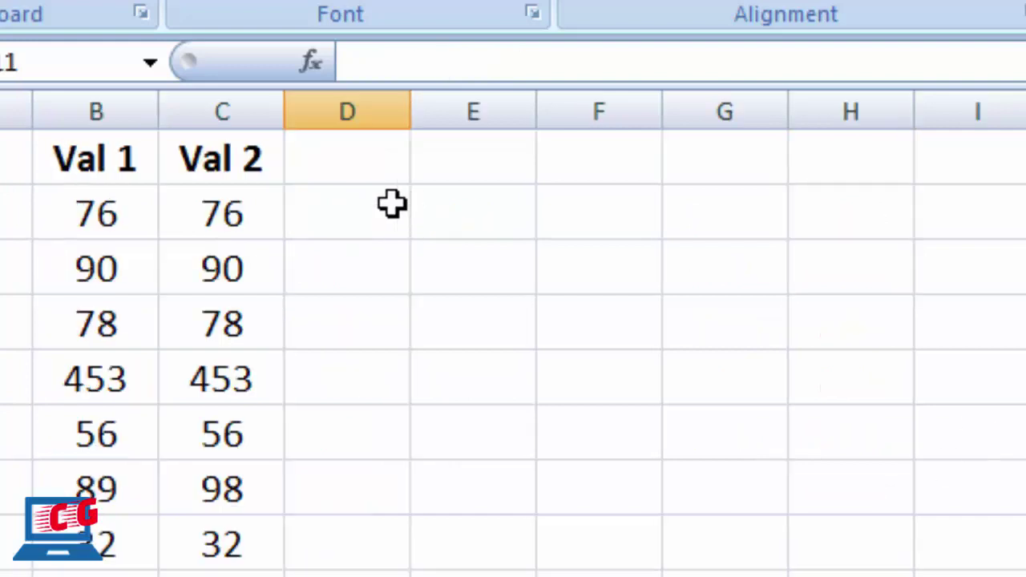
left_click(392, 205)
key("Up")
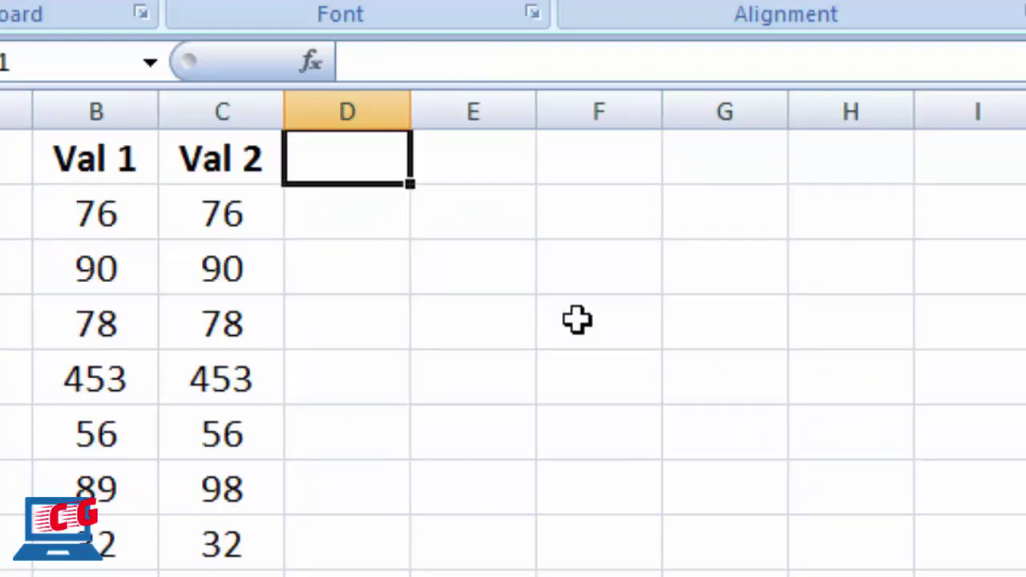
type("exa")
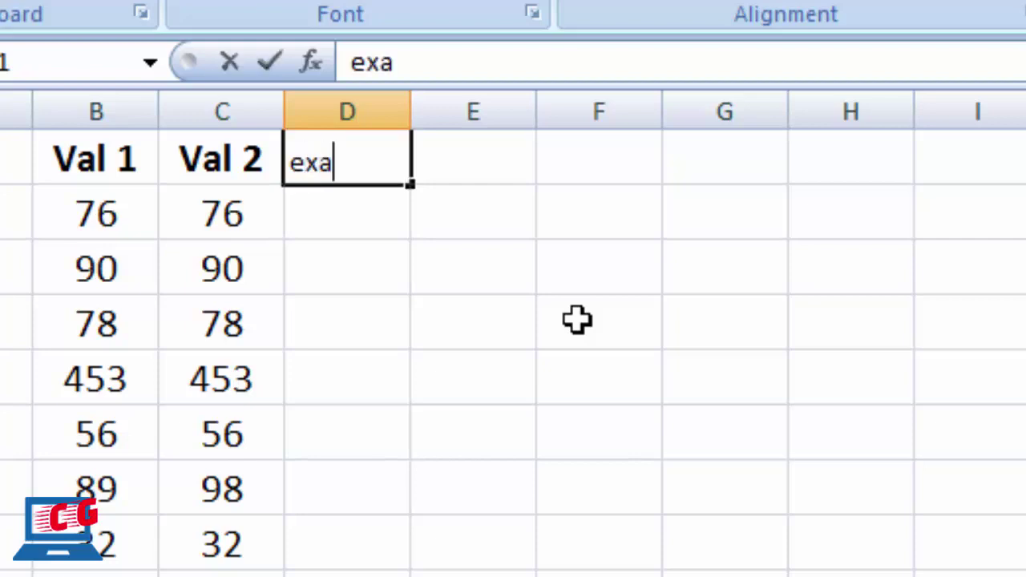
type("ct")
key("Return")
- Enter =EXACT(B2,C2) in D2 to compare Val 1 with Val 2
type("=")
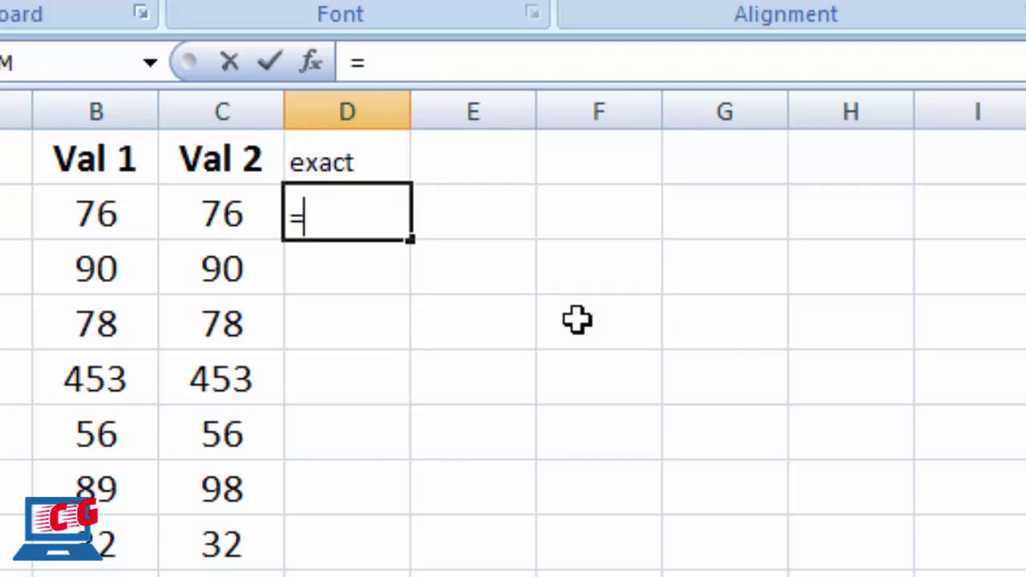
type("e")
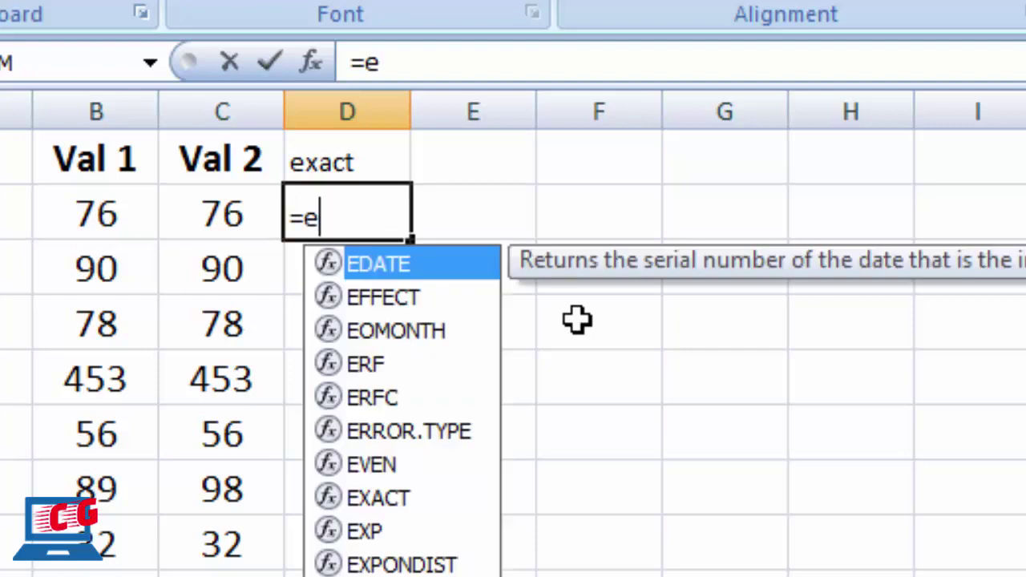
type("xact")
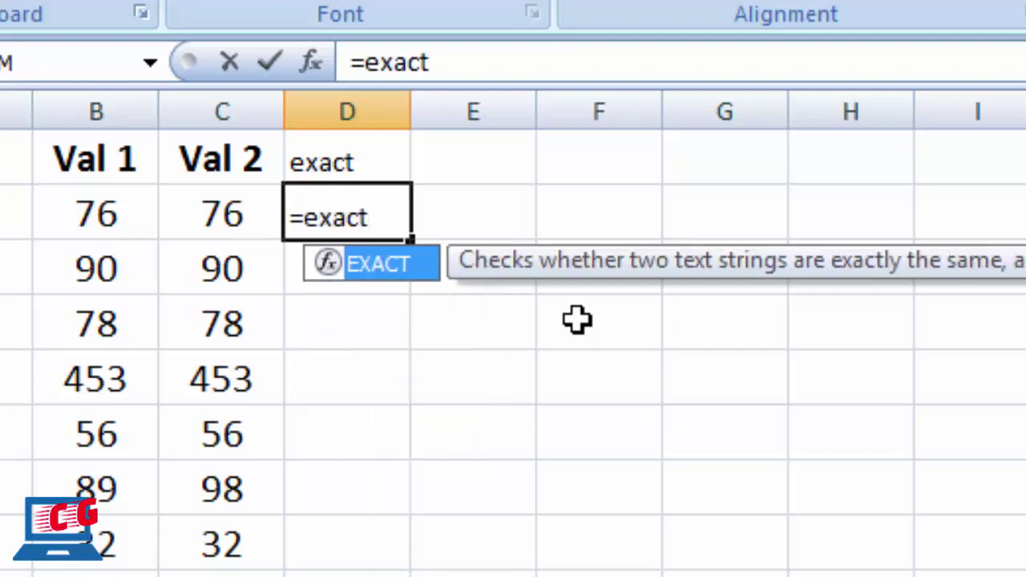
type("(")
key("Left")
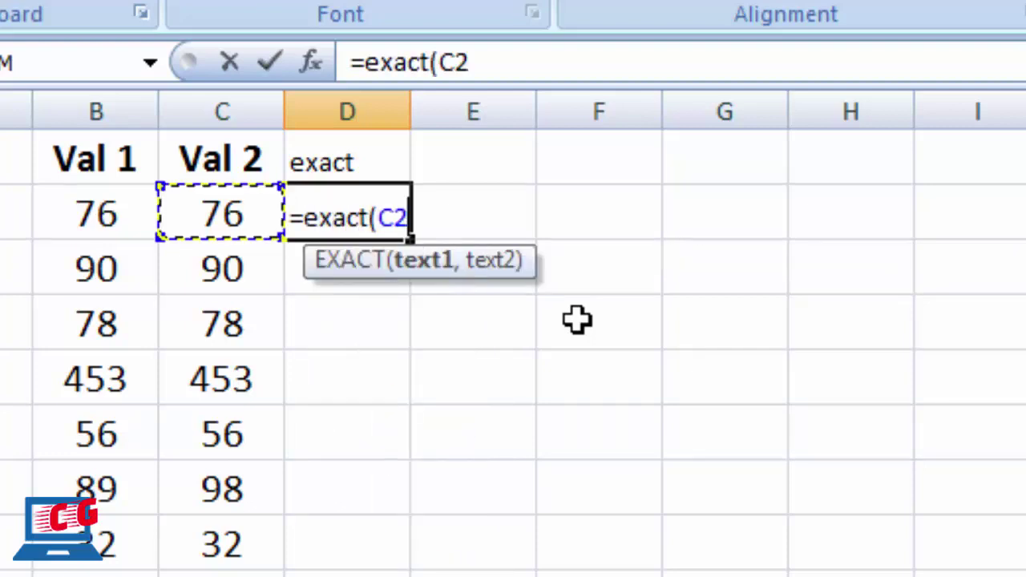
key("Left")
type(",")
key("Left")
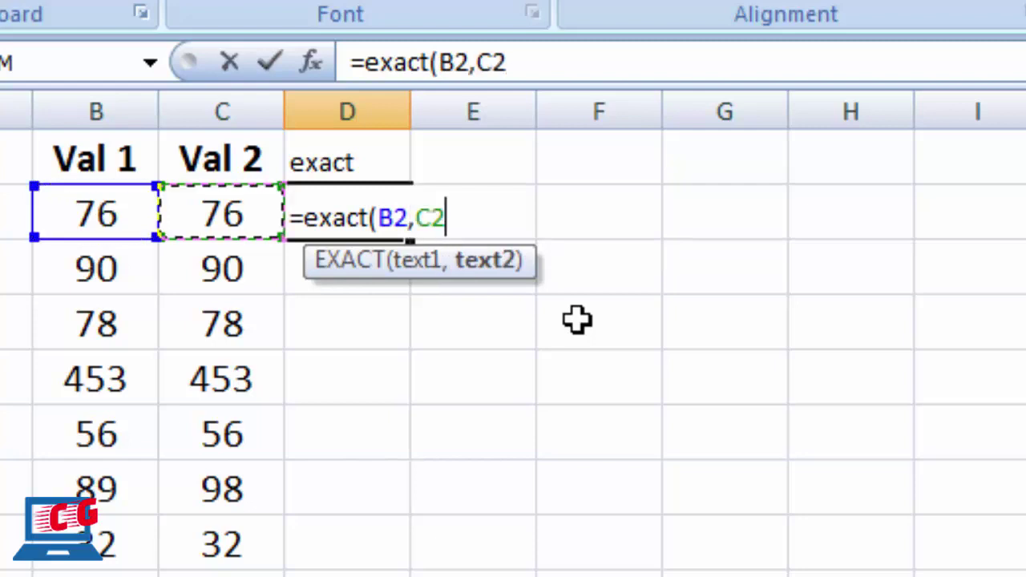
key("Return")
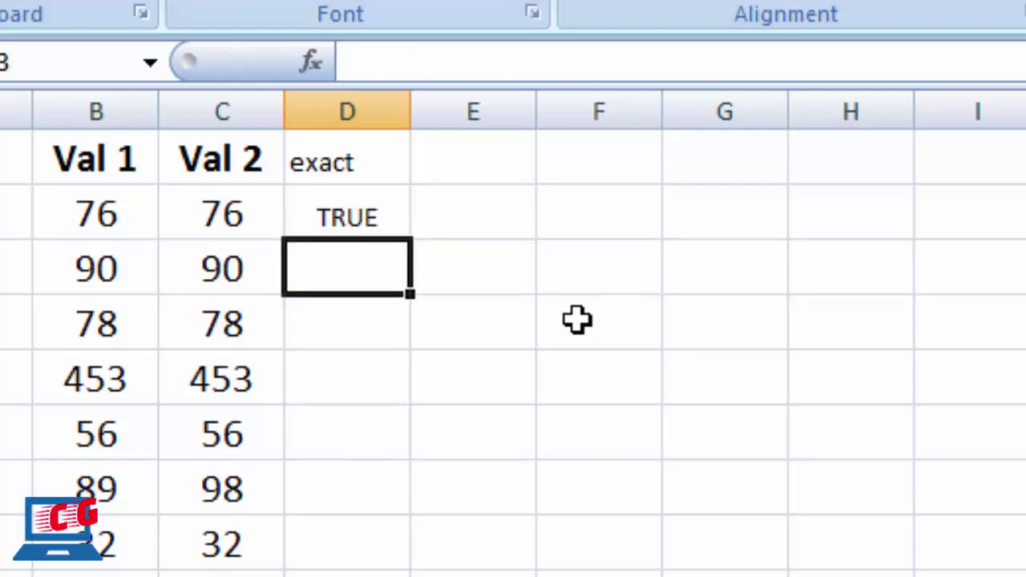
- Fill the EXACT formula down column D so each row shows TRUE or FALSE
key("Up")
key("shift+Down")
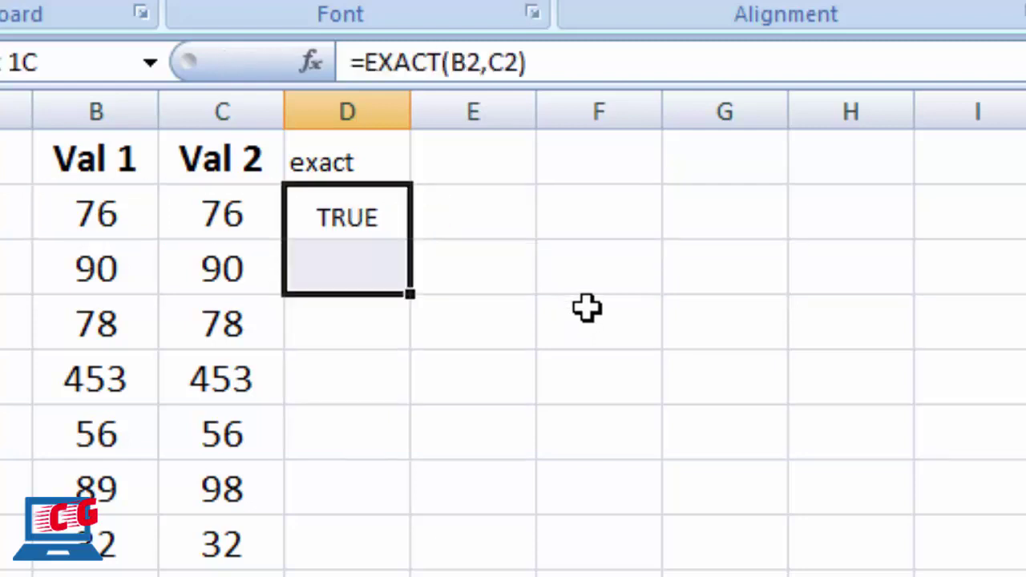
key("shift+Down")
key("shift+Down")
key("shift+Down")
key("shift+Down")
key("shift+Down")
key("shift+Down")
key("shift+Down")
key("shift+Down")
key("shift+Down")
key("shift+Down")
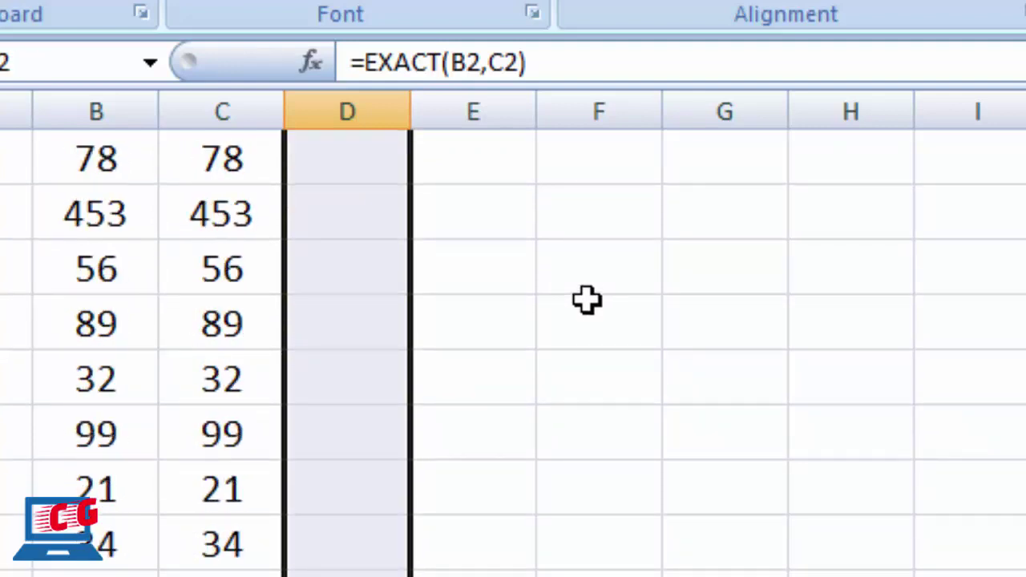
key("ctrl+d")
key("Down")
key("Down")
key("Down")
key("Down")
key("Down")
key("Down")
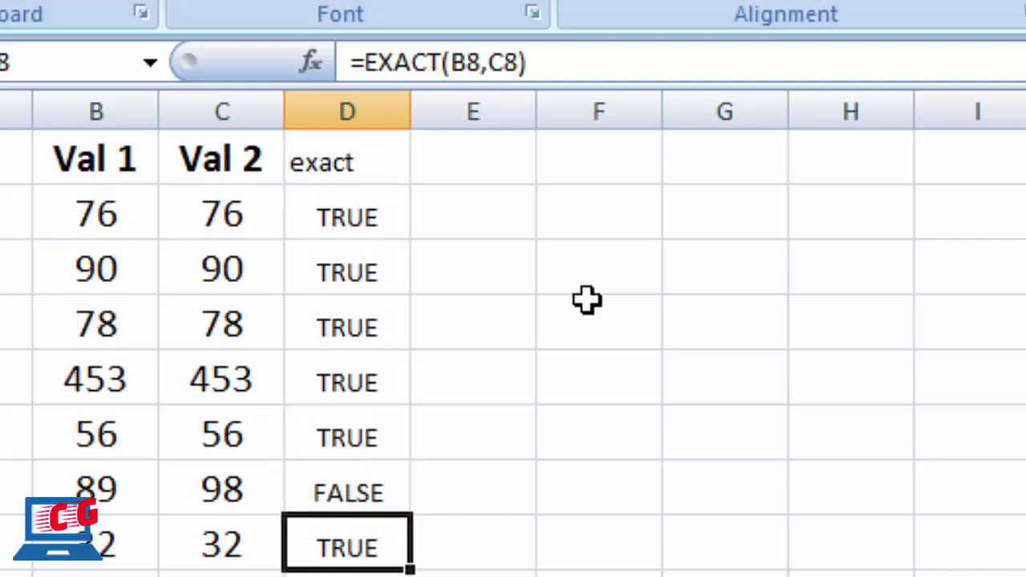
key("Down")
key("Down")
key("Up")
key("Up")
key("Up")
key("Up")
key("Up")
key("Up")
key("Up")
key("Up")
key("Up")
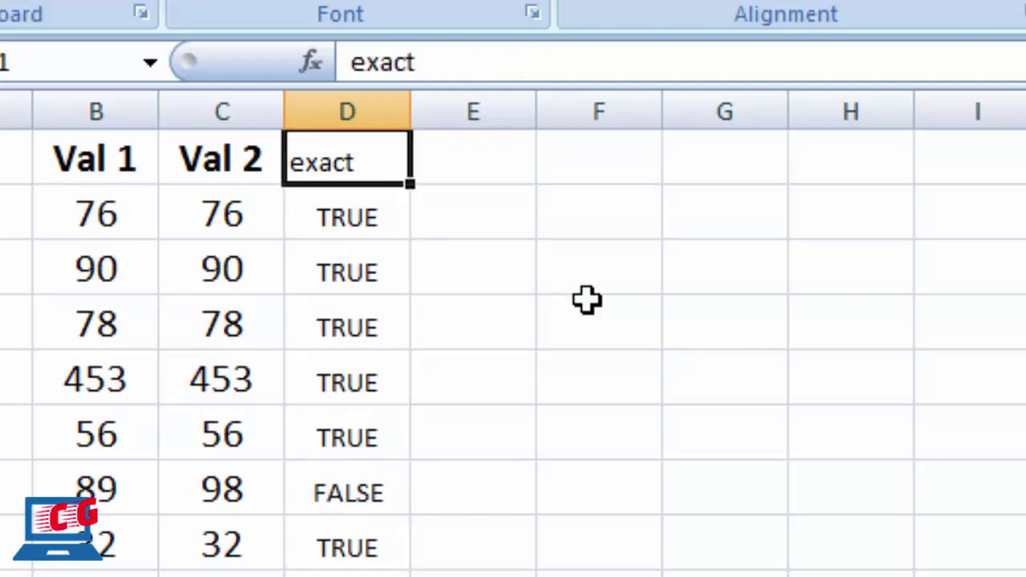
- Turn on AutoFilter for the table headers with Ctrl+Shift+L
key("Down")
key("Left")
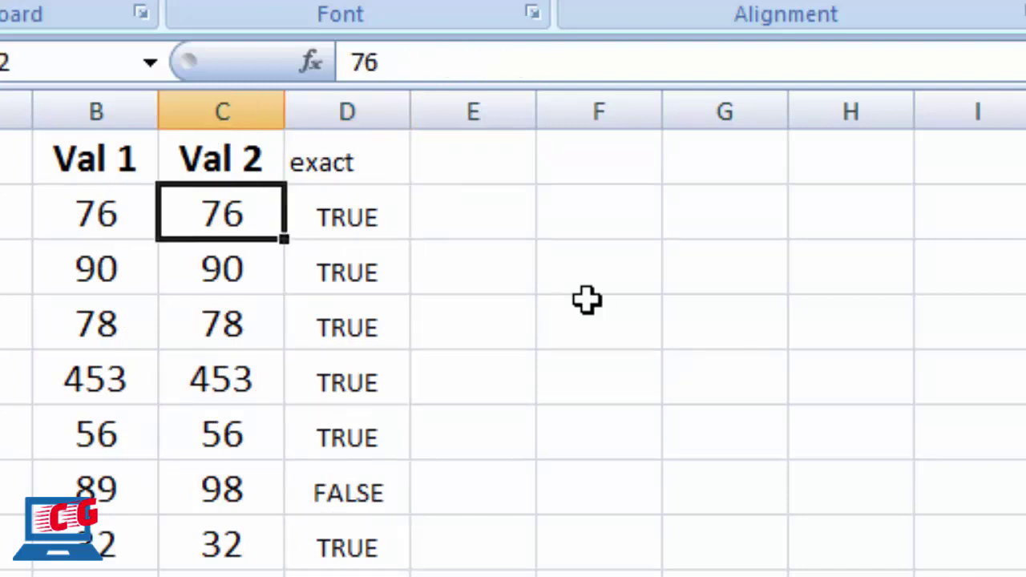
key("Left")
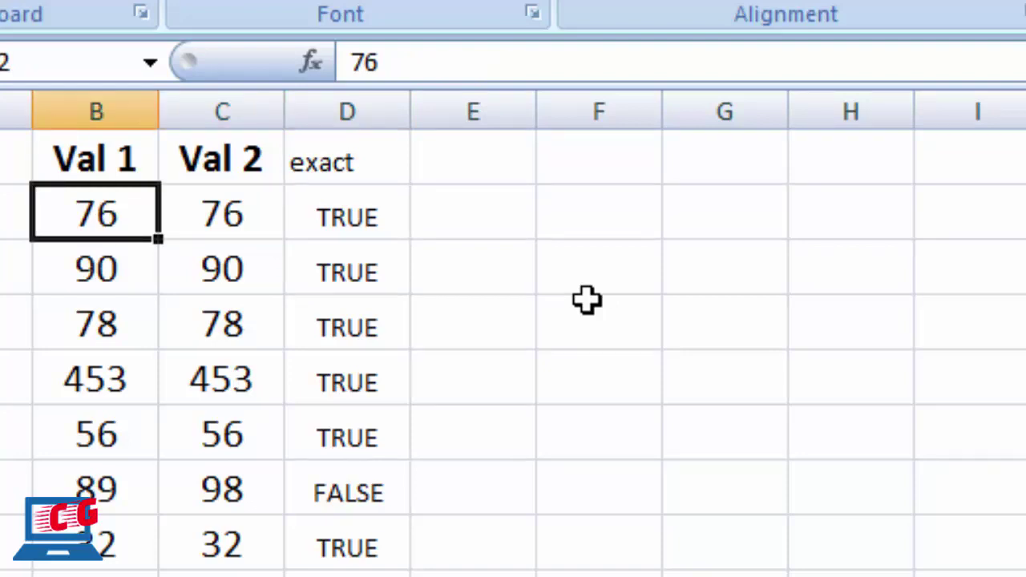
key("ctrl+shift+l")
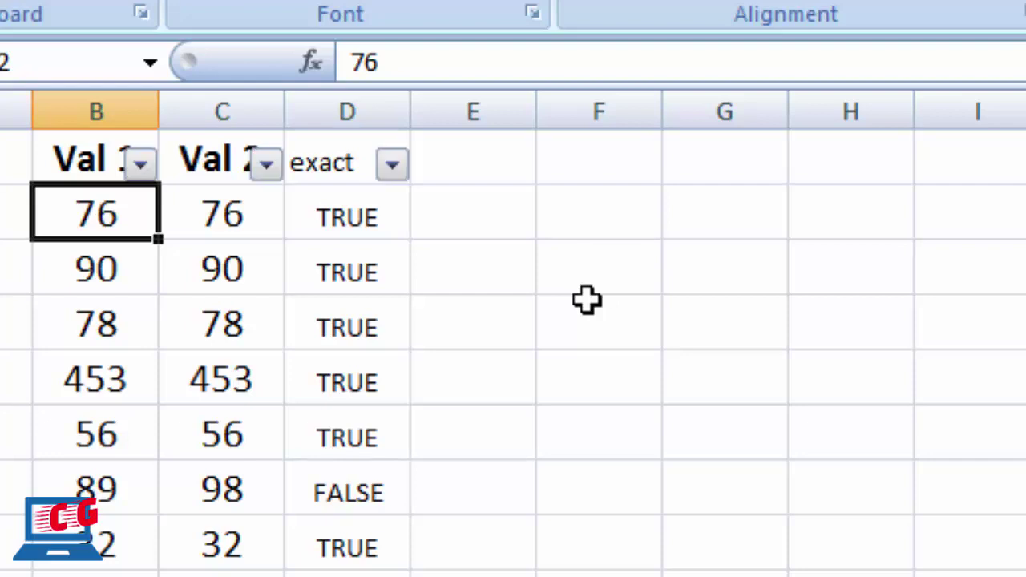
- Filter the exact column to FALSE, leaving rows 89/98, 21/2l, 90/9O and 21/12
key("Up")
key("Right")
key("Right")
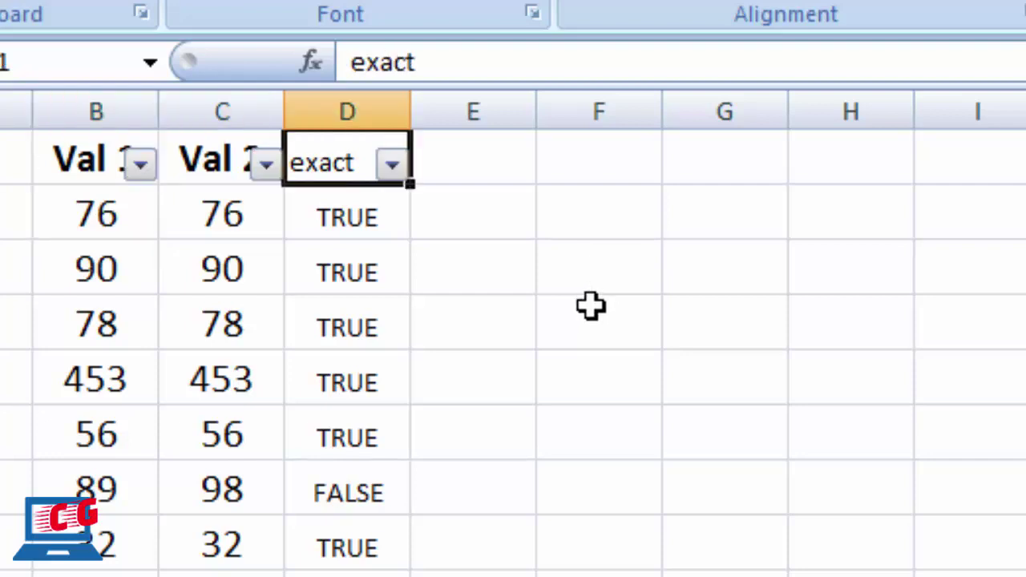
key("alt+Down")
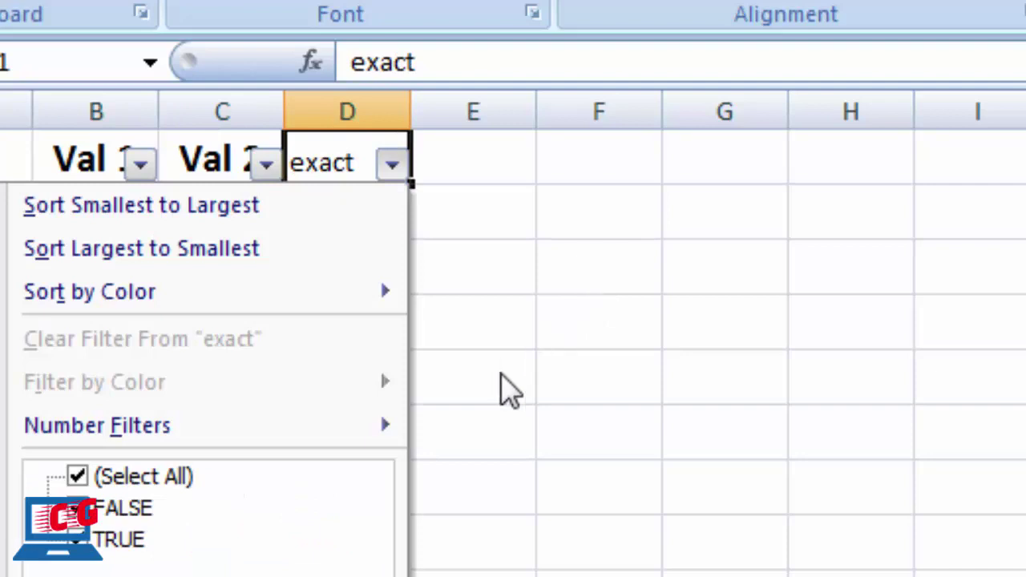
left_click(124, 477)
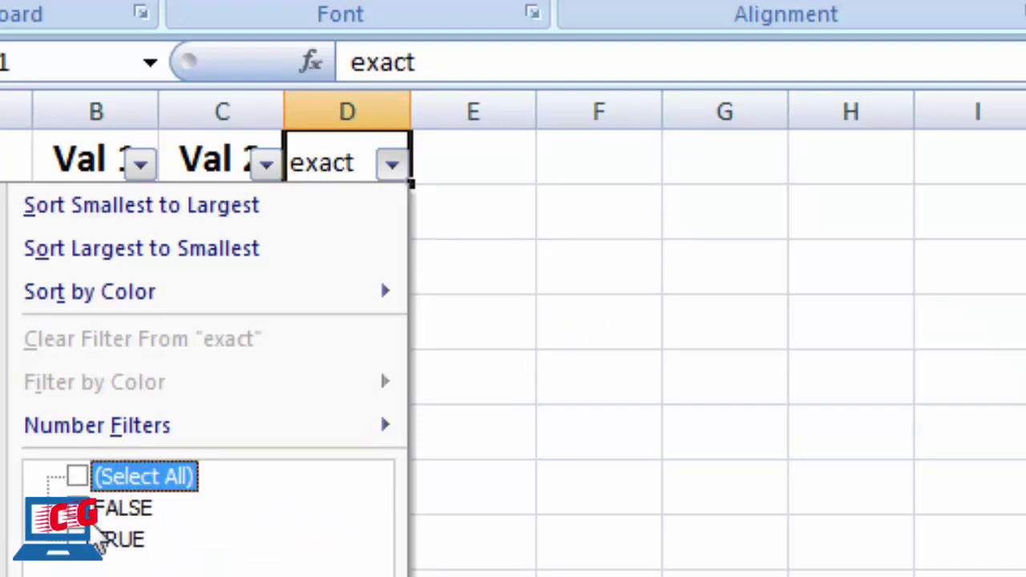
left_click(86, 511)
key("space")
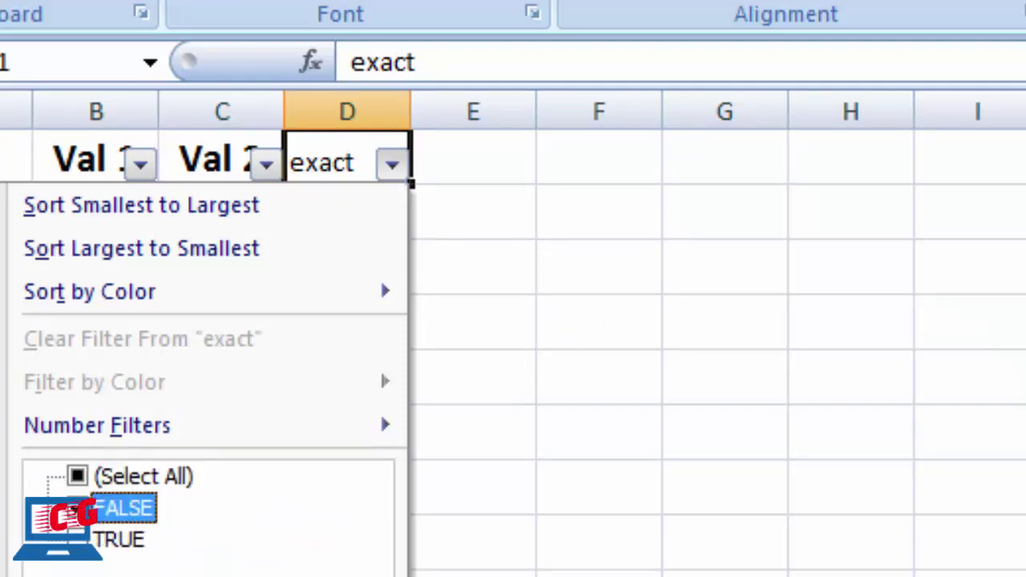
key("Return")
left_click(497, 368)
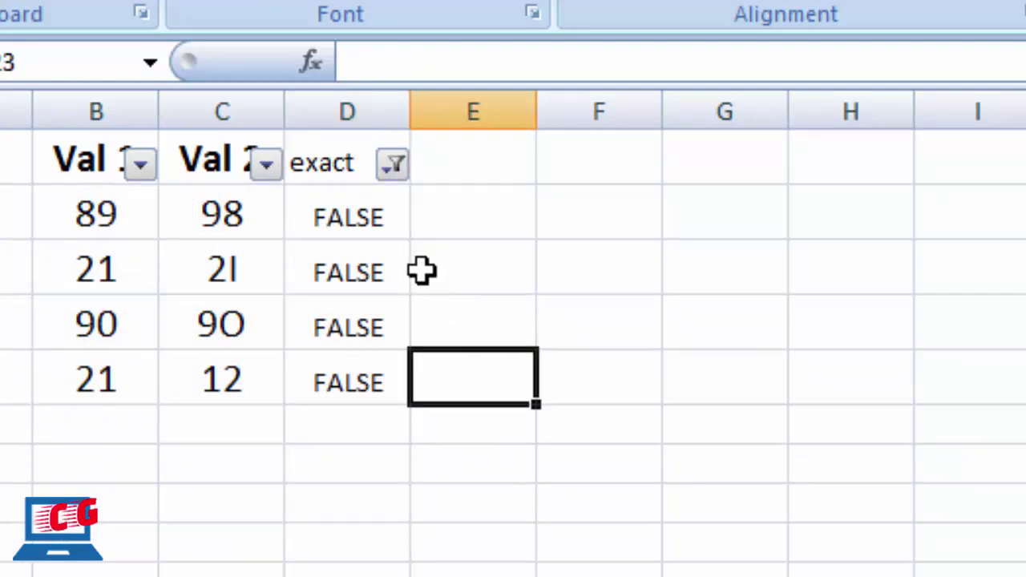
left_click(348, 227)
left_click(124, 224)
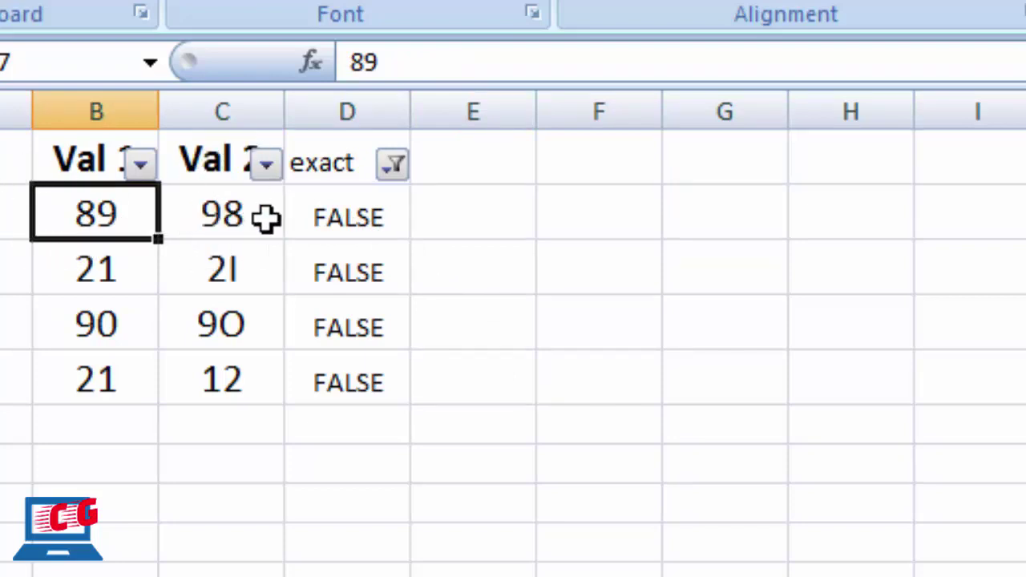
- Correct Val 2's 98 to 89, then compare the 21 and 2l pair
left_click(184, 215)
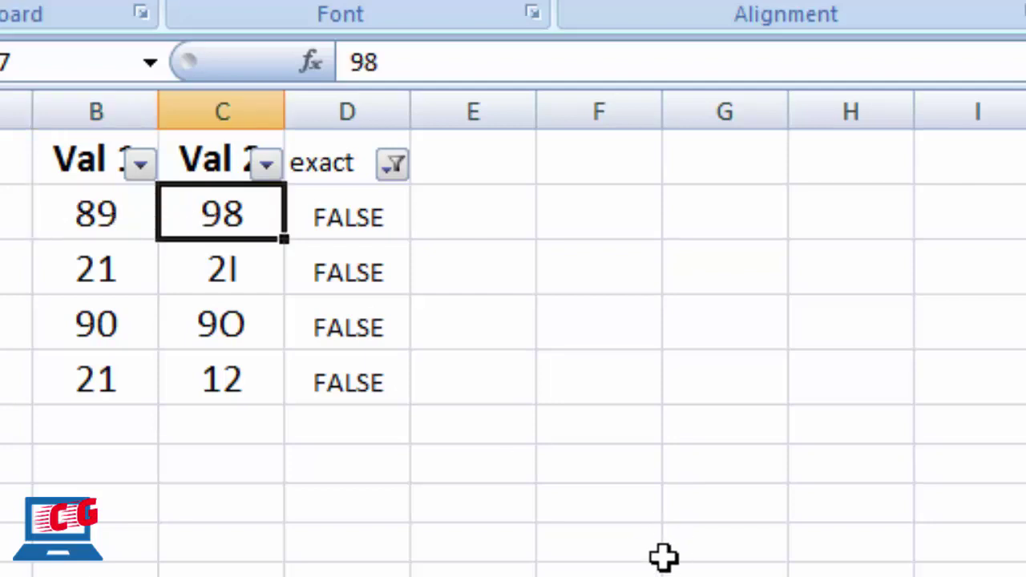
type("89")
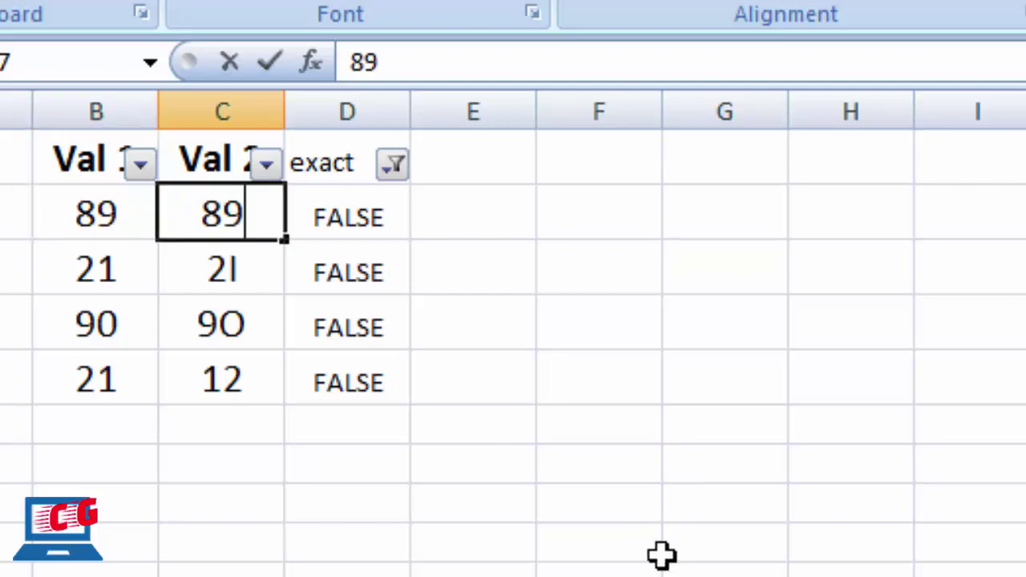
key("Return")
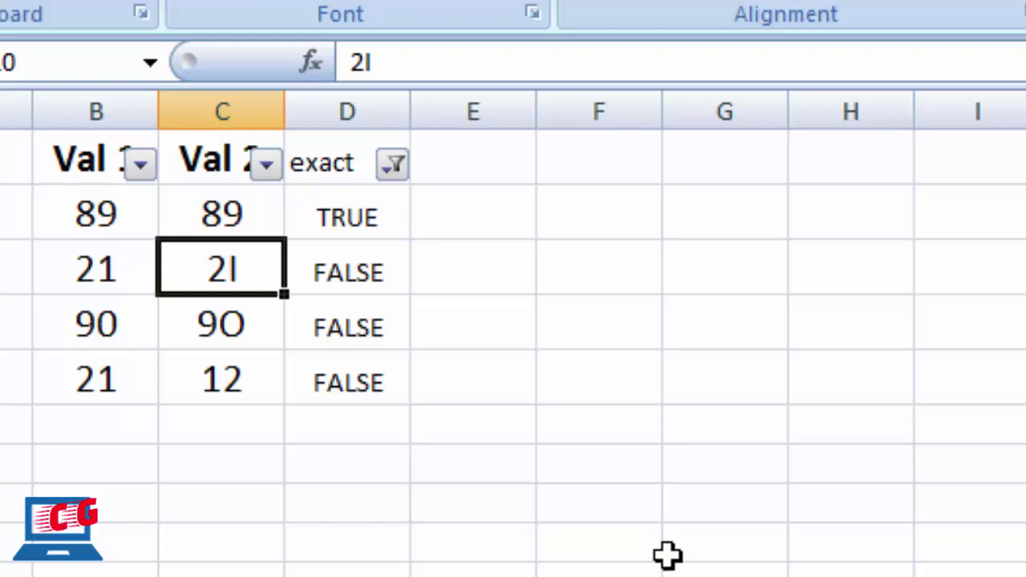
key("Left")
key("Right")
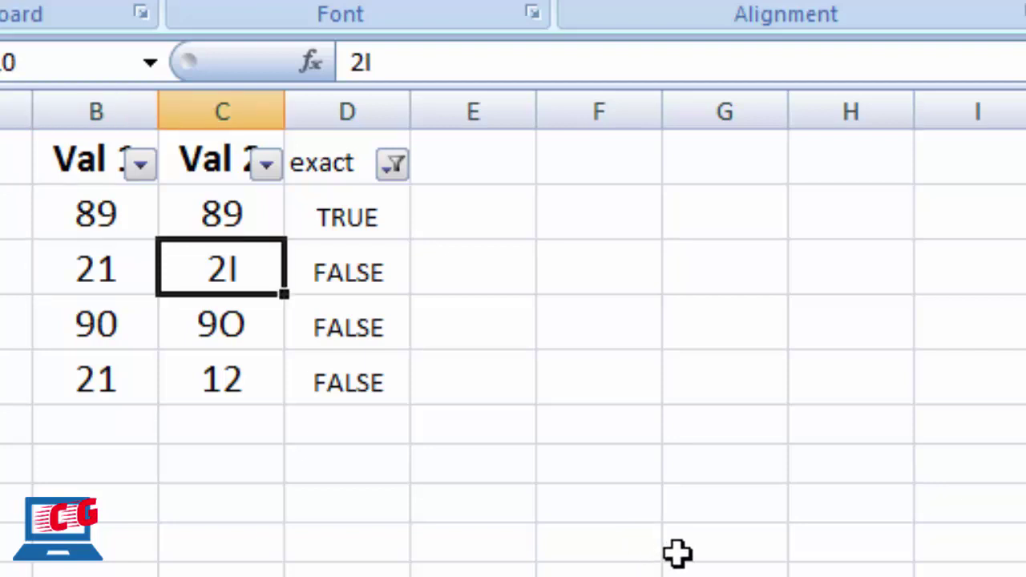
key("Left")
key("Right")
key("Left")
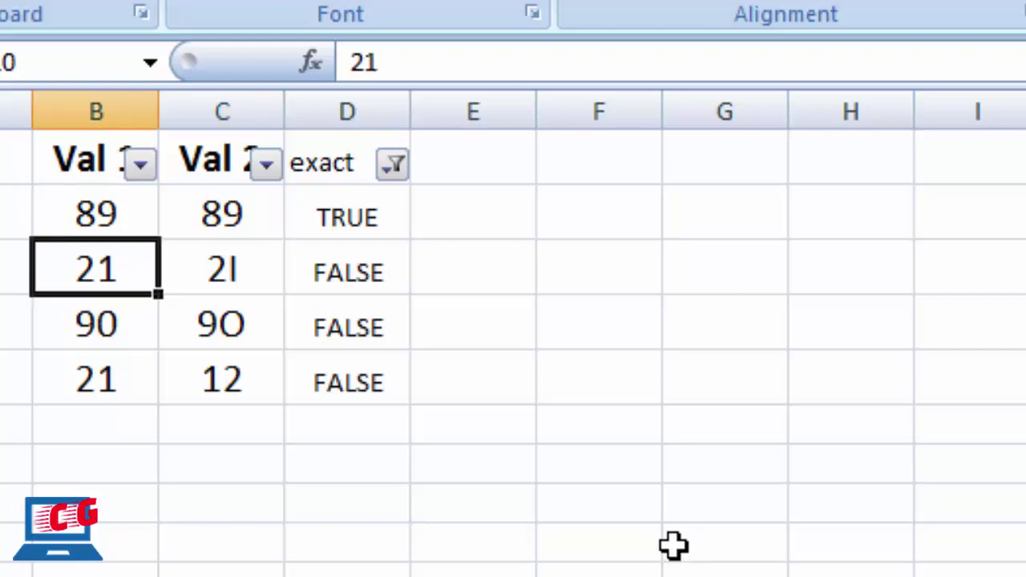
key("Right")
- Check the remaining filtered rows, 90/9O and the final 21/12 pair
key("Down")
key("Left")
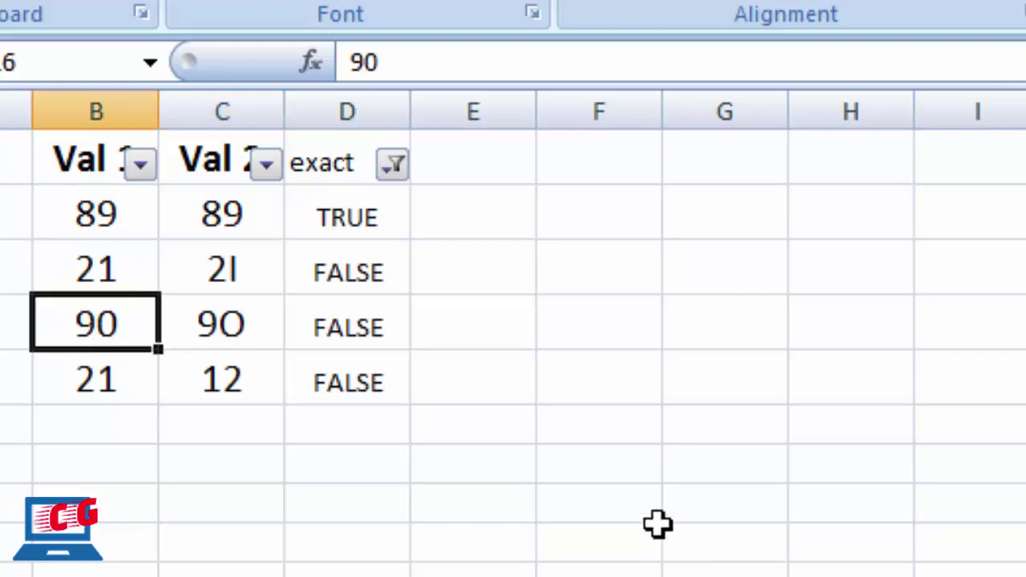
key("Right")
key("Right")
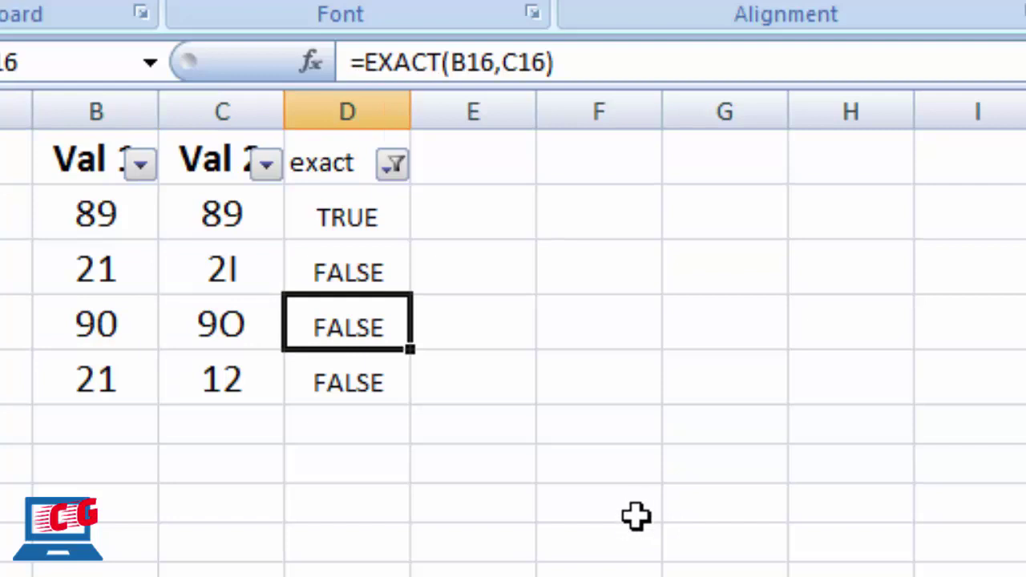
key("Down")
key("Left")
key("Left")
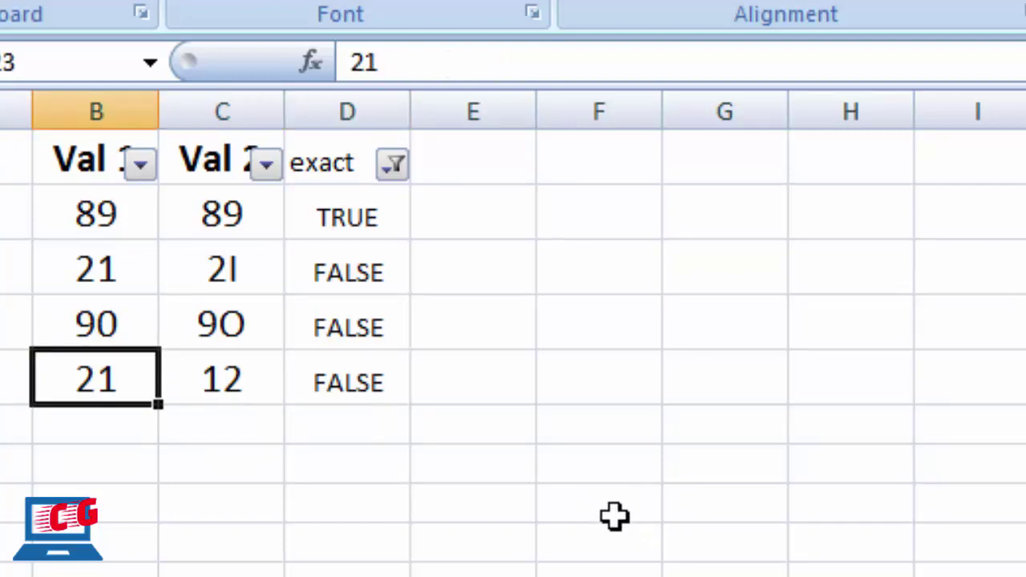
- Change the last Val 2 value from 12 to 21 so its exact check becomes TRUE
key("Right")
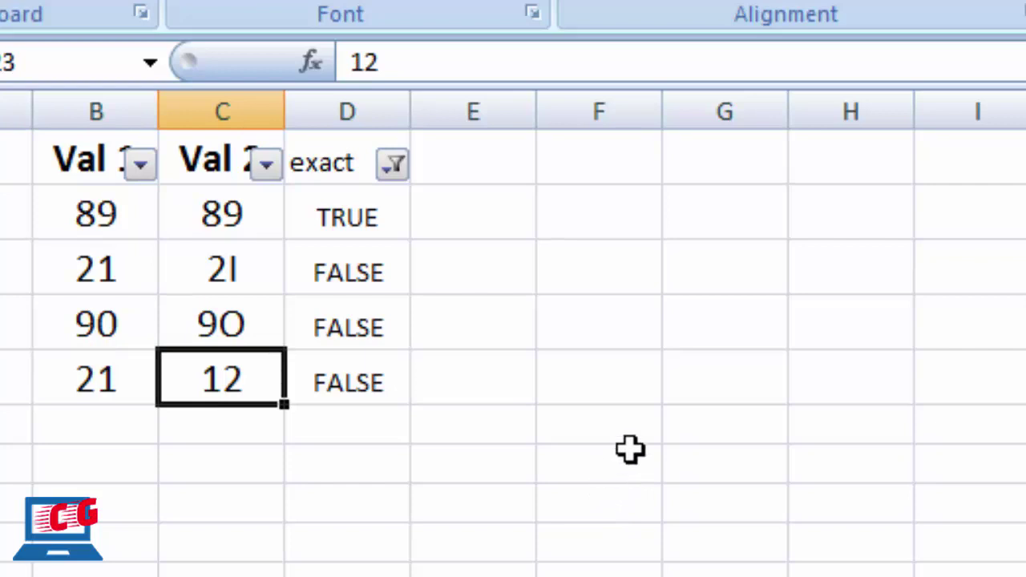
type("21")
key("Up")
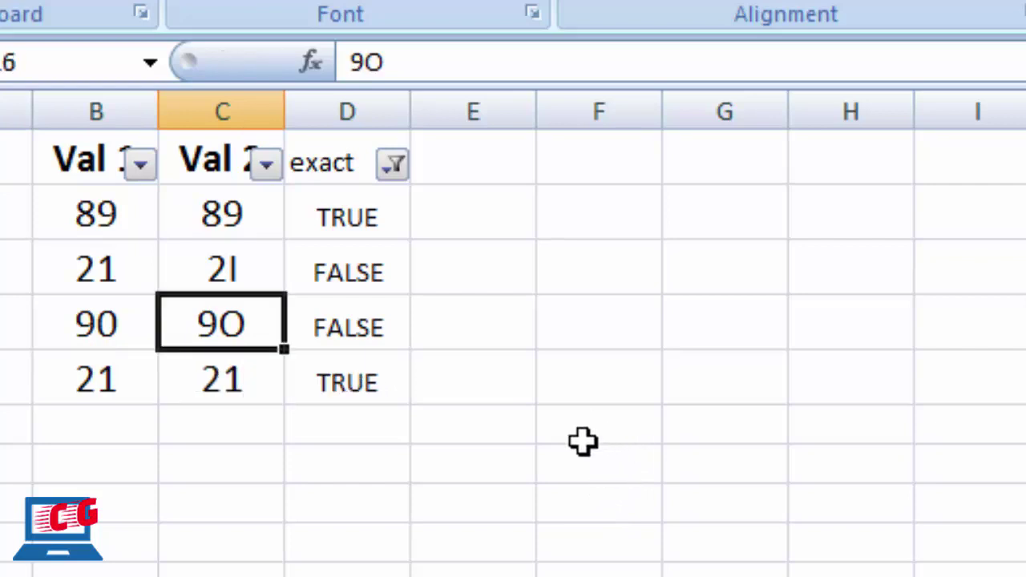
key("Up")
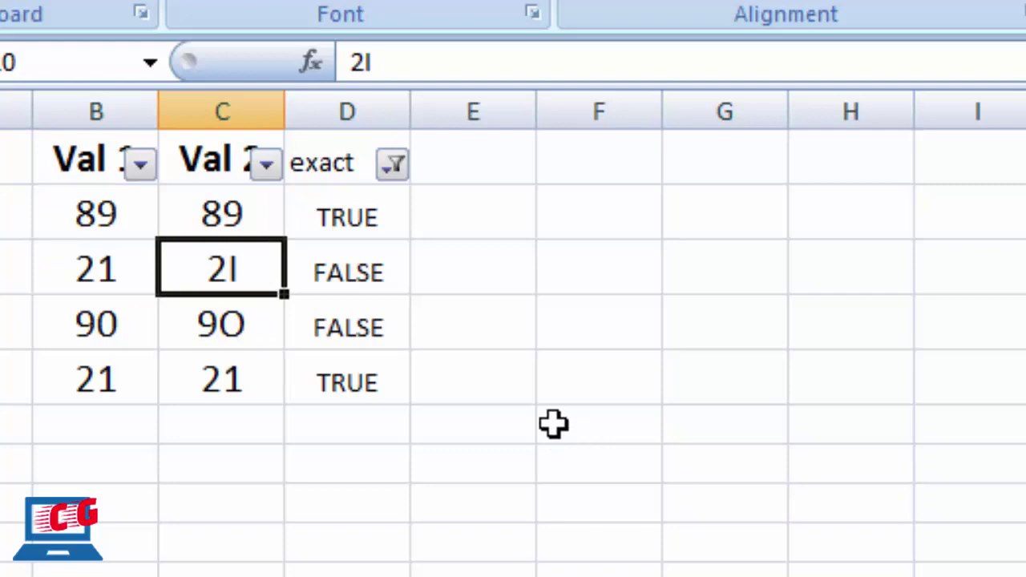
key("Right")
key("Right")
key("Up")
key("Up")
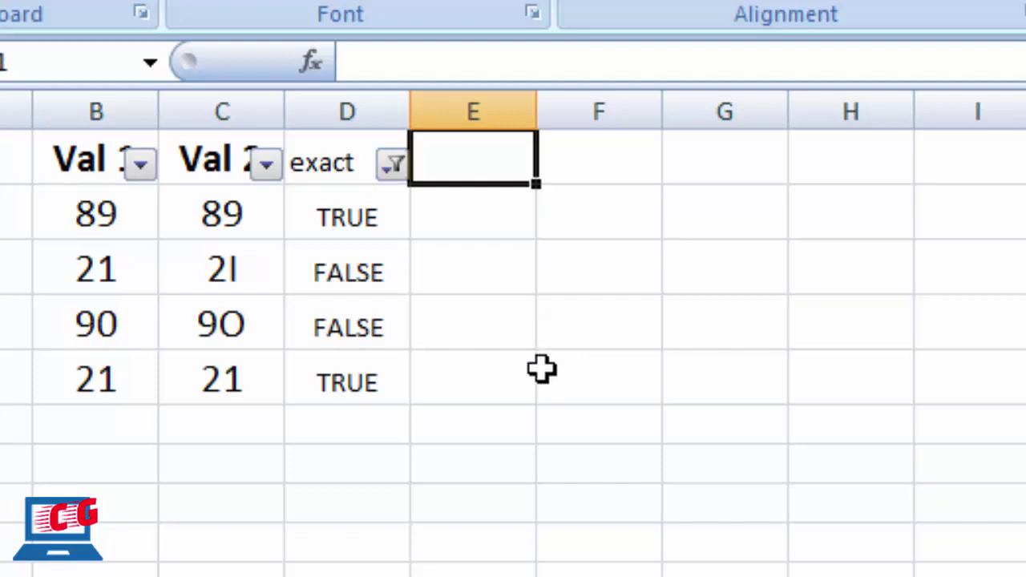
- Type the headers 'is text', 'is number' and 'is nontext' across columns E to G
type("is t")
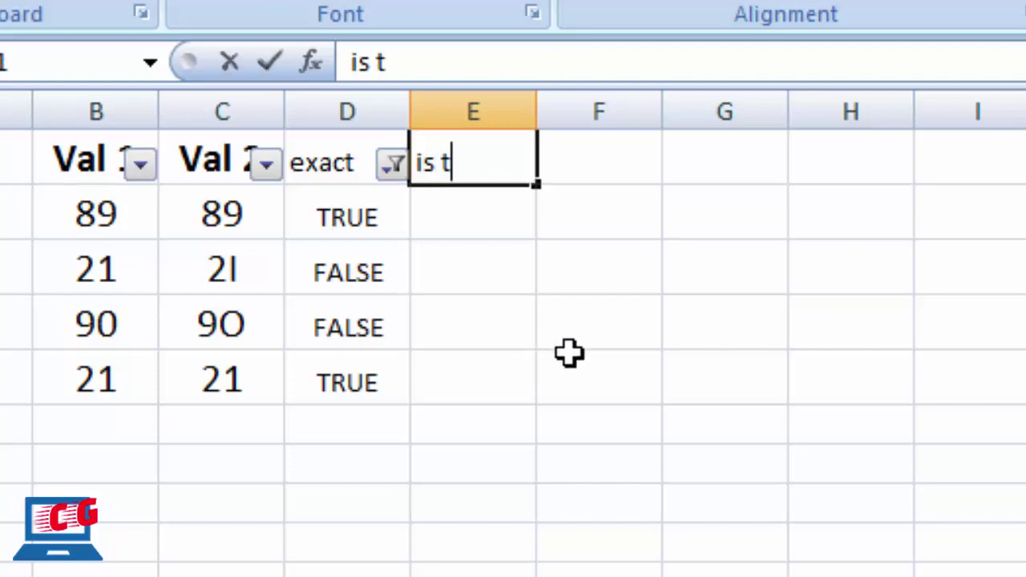
type("ext")
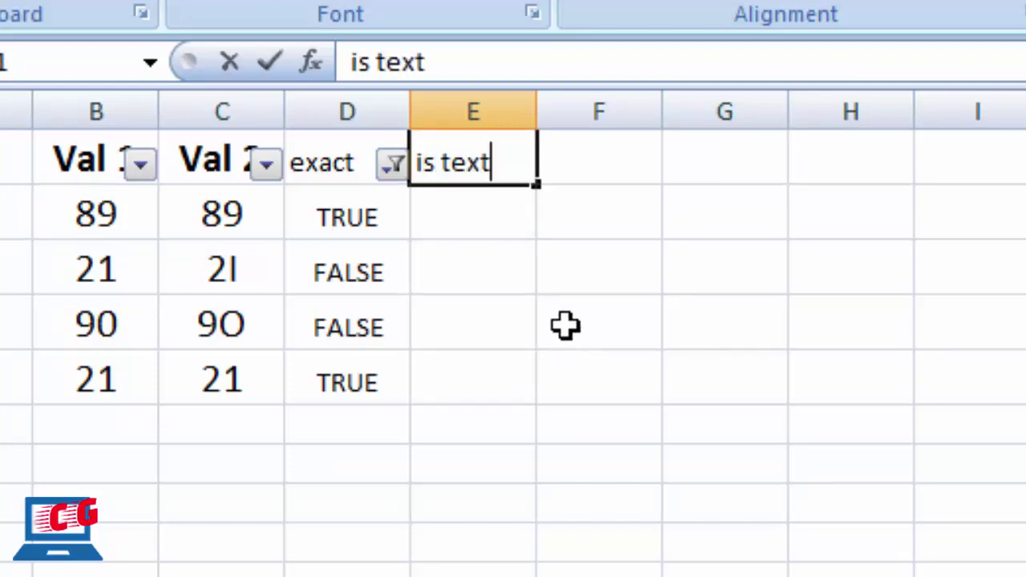
key("Tab")
type("is n")
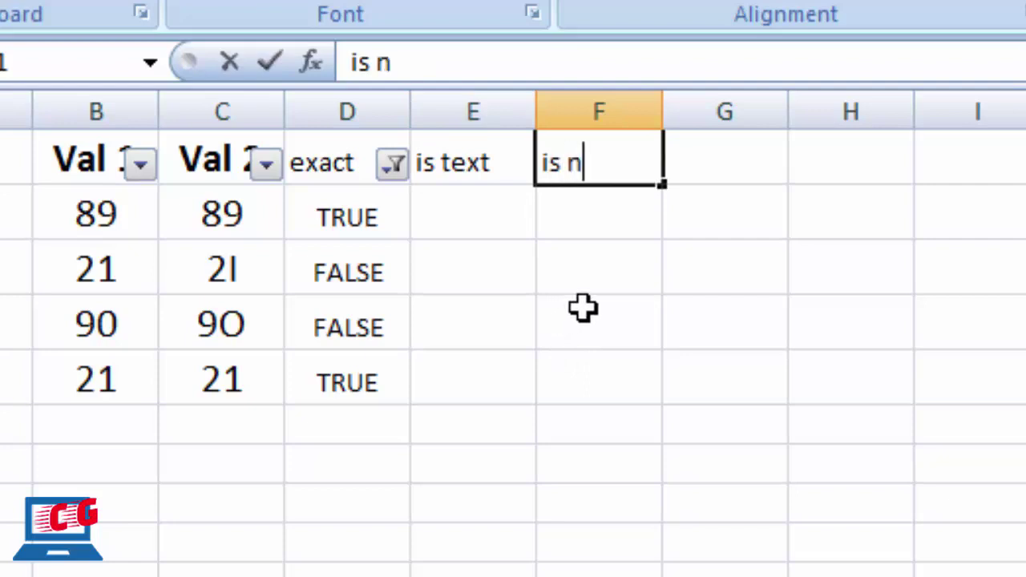
type("umber")
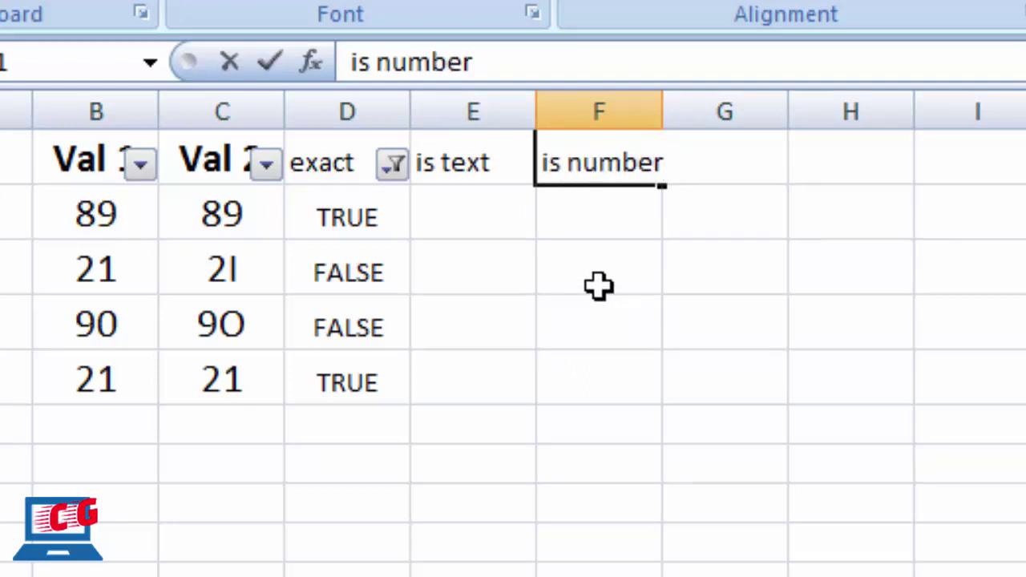
key("Tab")
type("i")
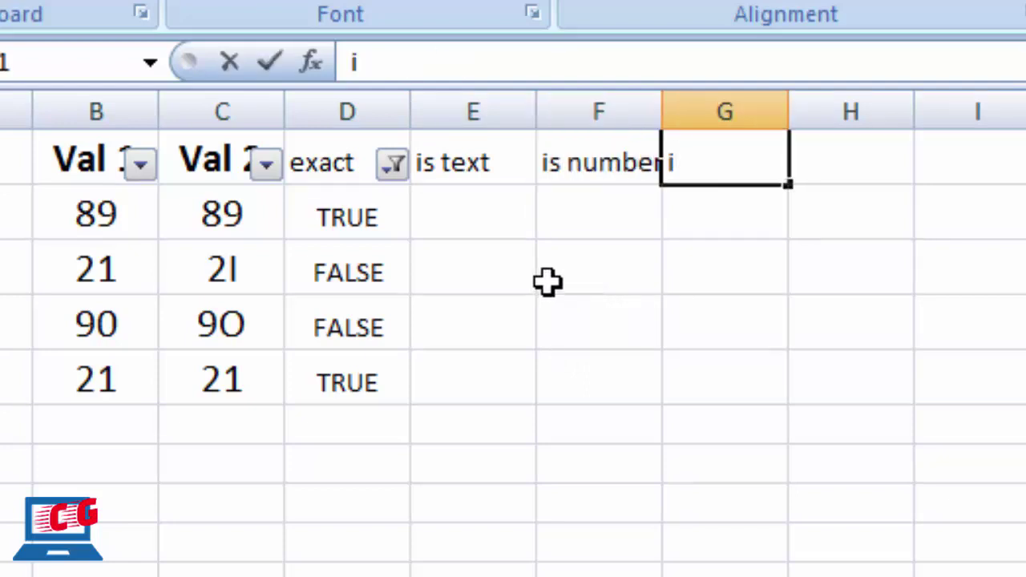
type("s non")
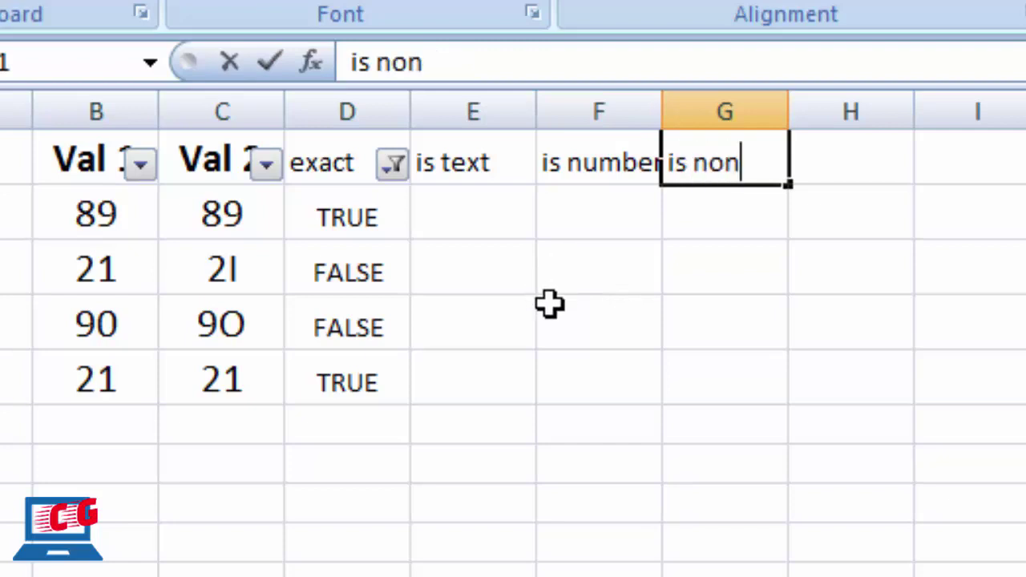
type("text")
key("Return")
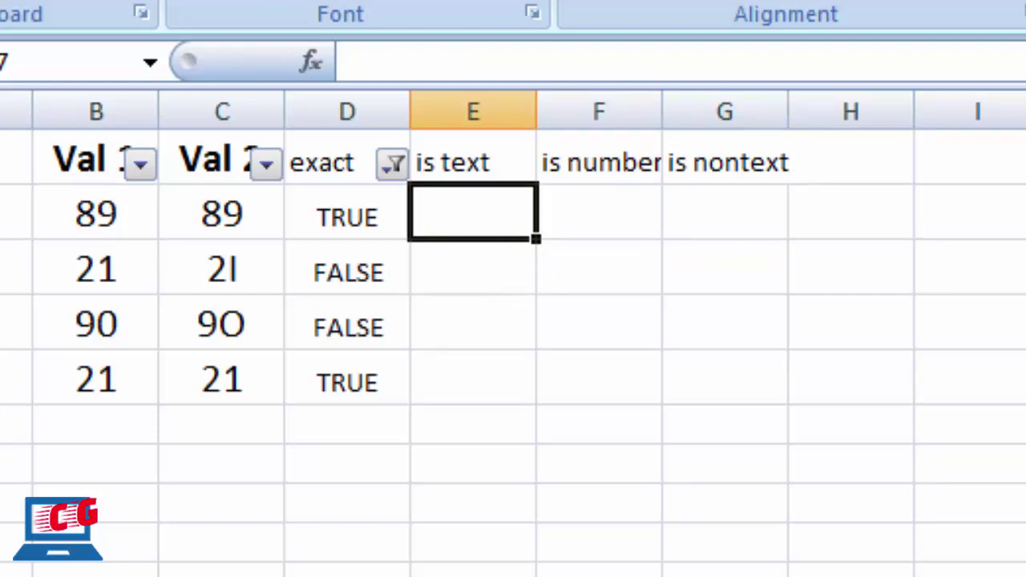
- Enter =ISTEXT(B7) in E7 and fill it down the is text column
type("=is")
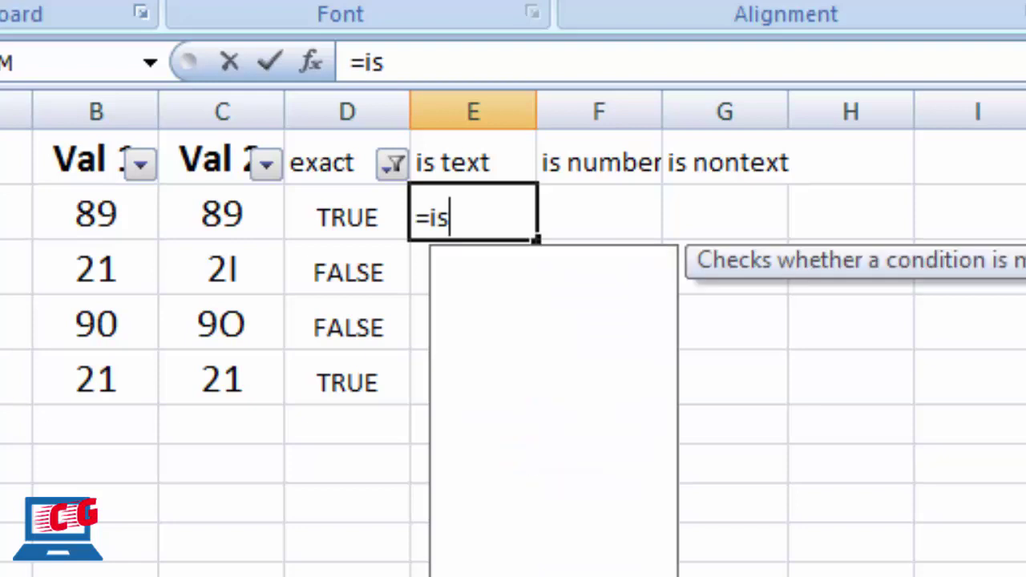
type("text")
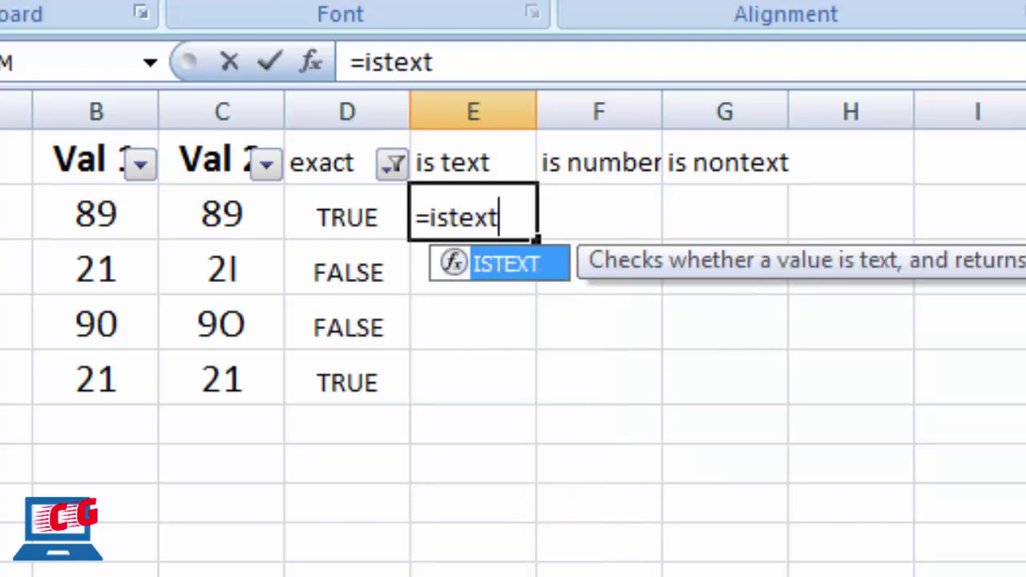
type("(")
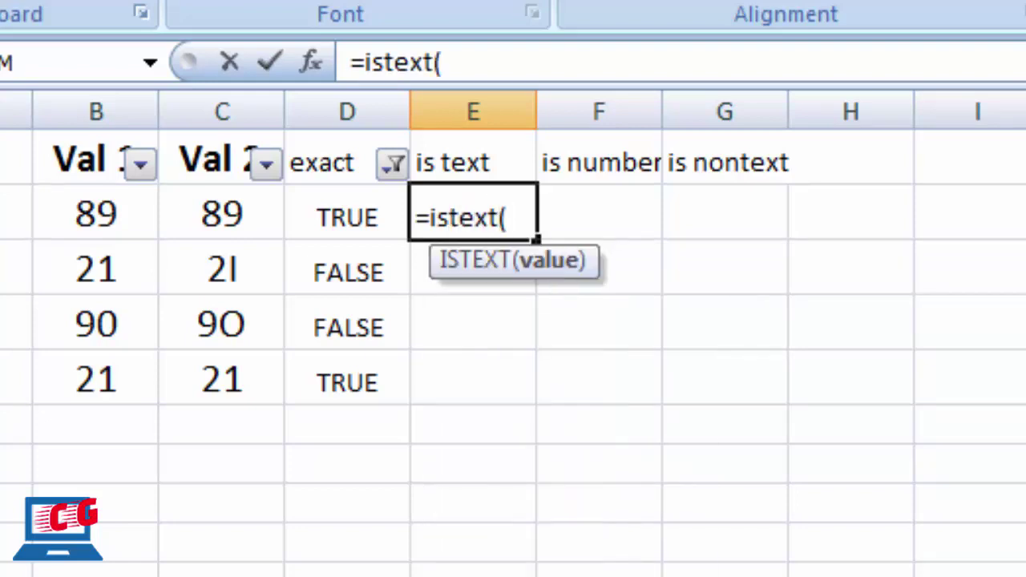
left_click(108, 211)
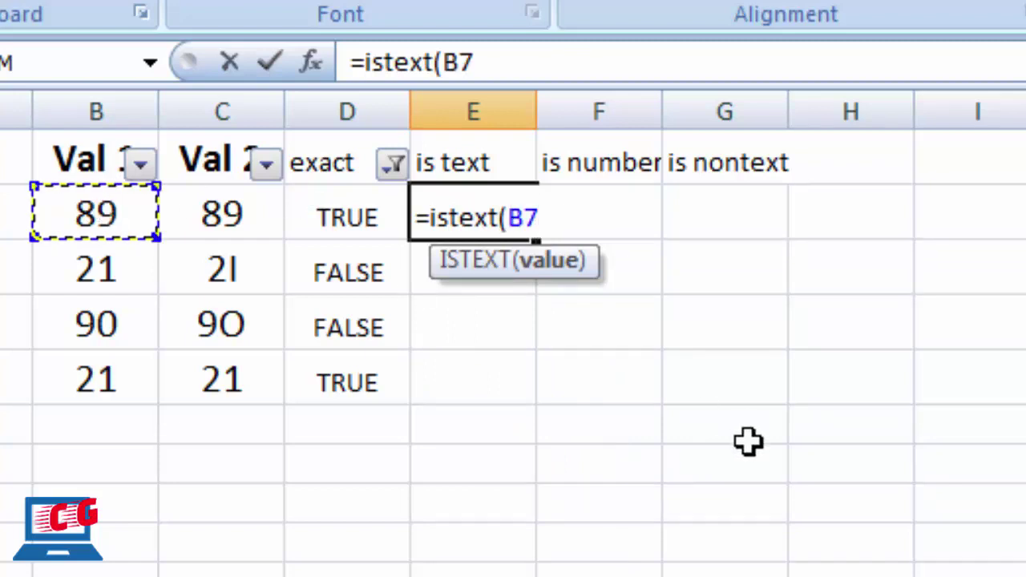
key("Return")
key("Up")
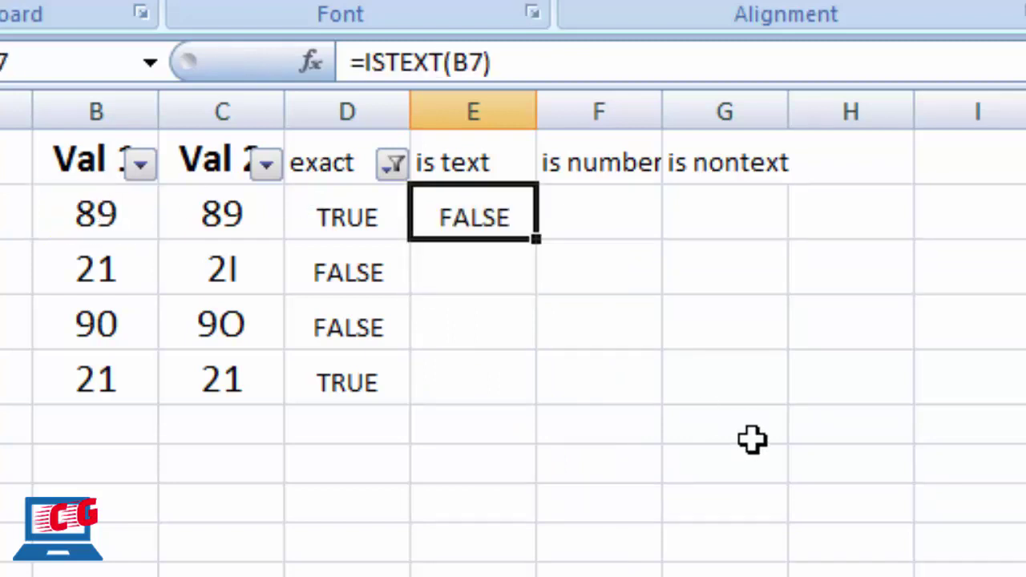
key("shift+Down")
key("shift+Down")
key("shift+Down")
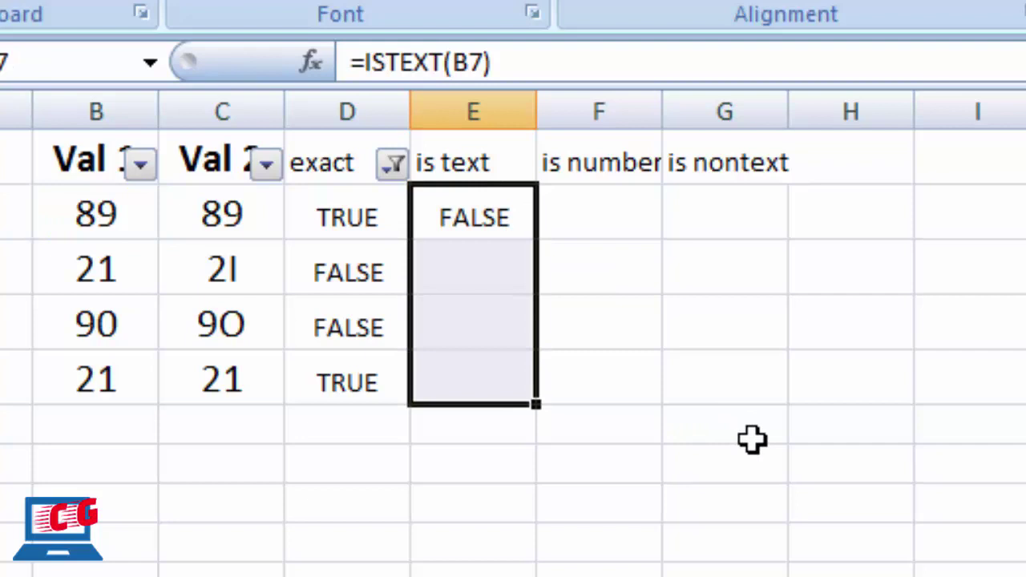
key("ctrl+d")
- Review the table and the ISTEXT results, which all return FALSE
key("Down")
key("Down")
key("Left")
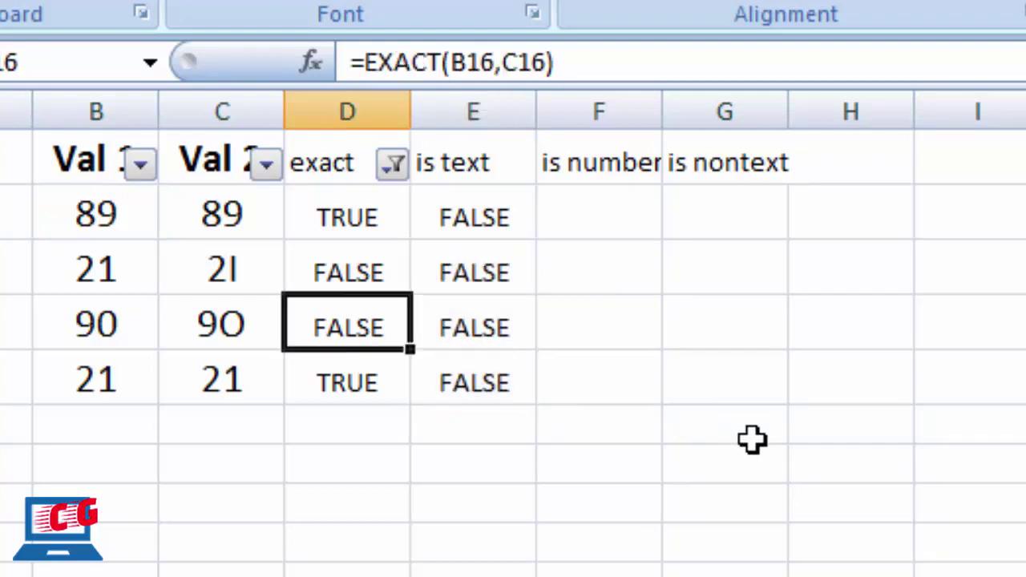
key("Left")
key("Left")
key("Up")
key("Up")
key("Up")
key("Down")
key("Down")
key("Up")
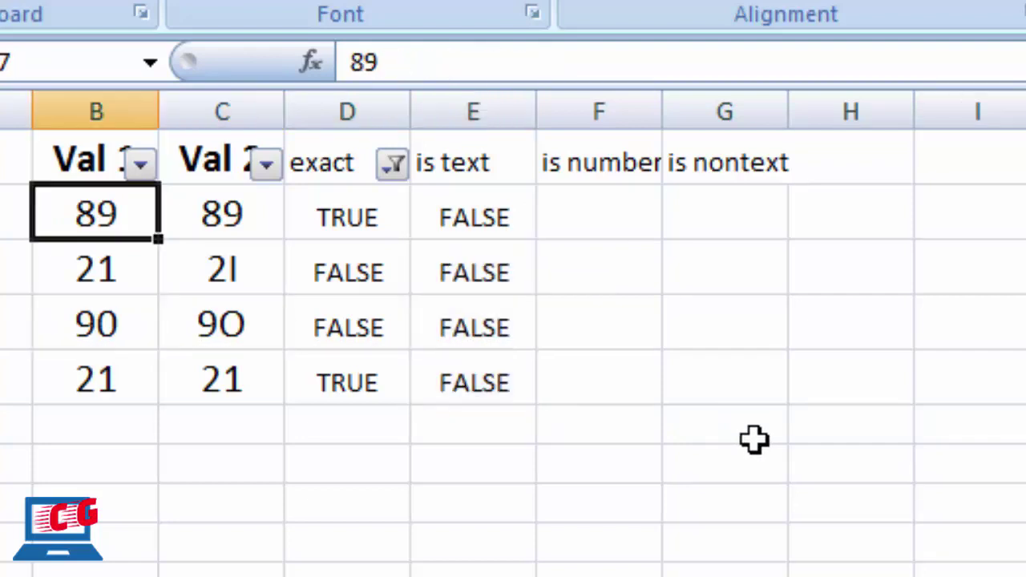
key("Right")
key("Right")
key("Right")
key("Right")
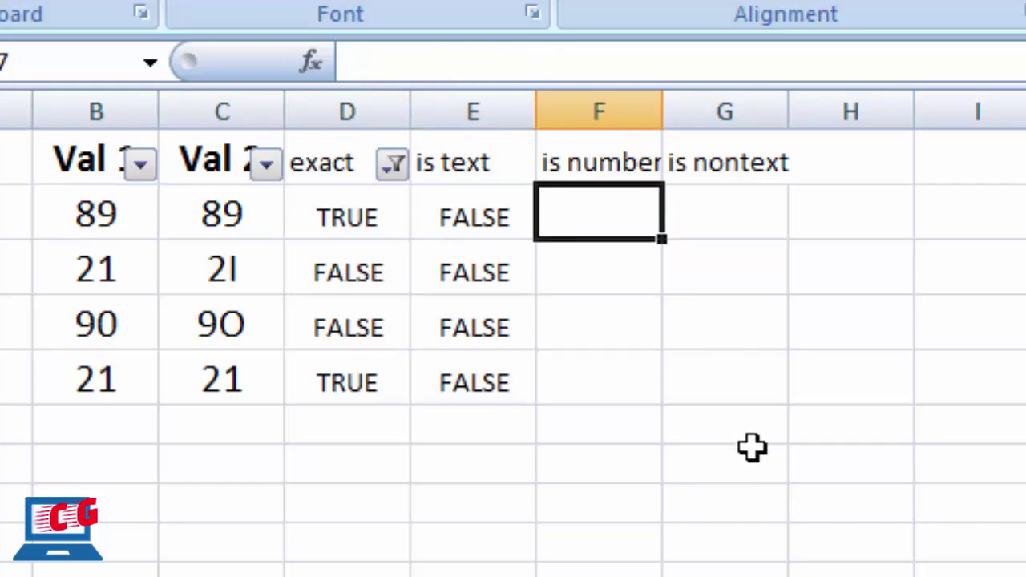
key("Left")
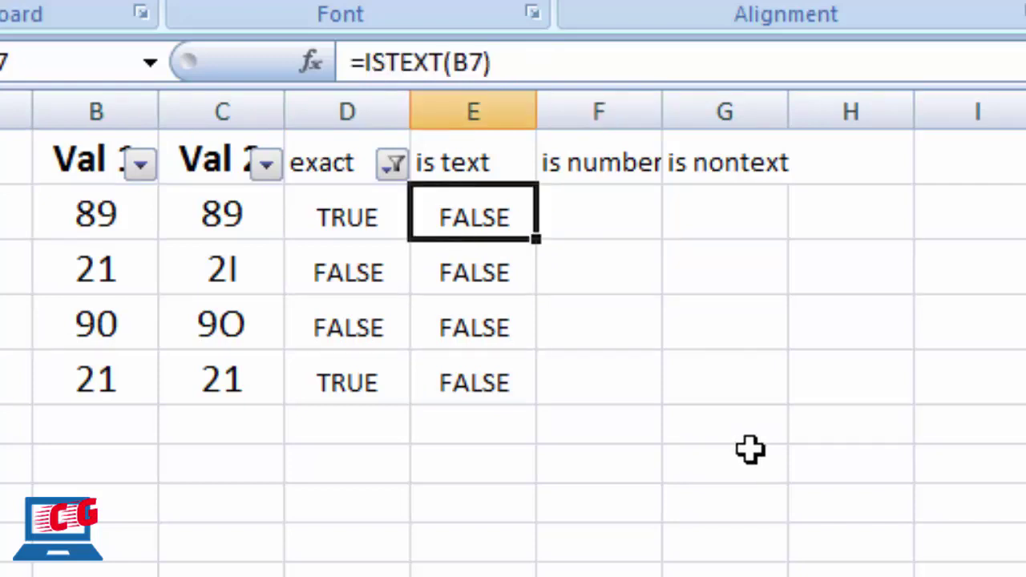
- Change the first is text formula to =ISTEXT(C7) so it tests Val 2
type("=")
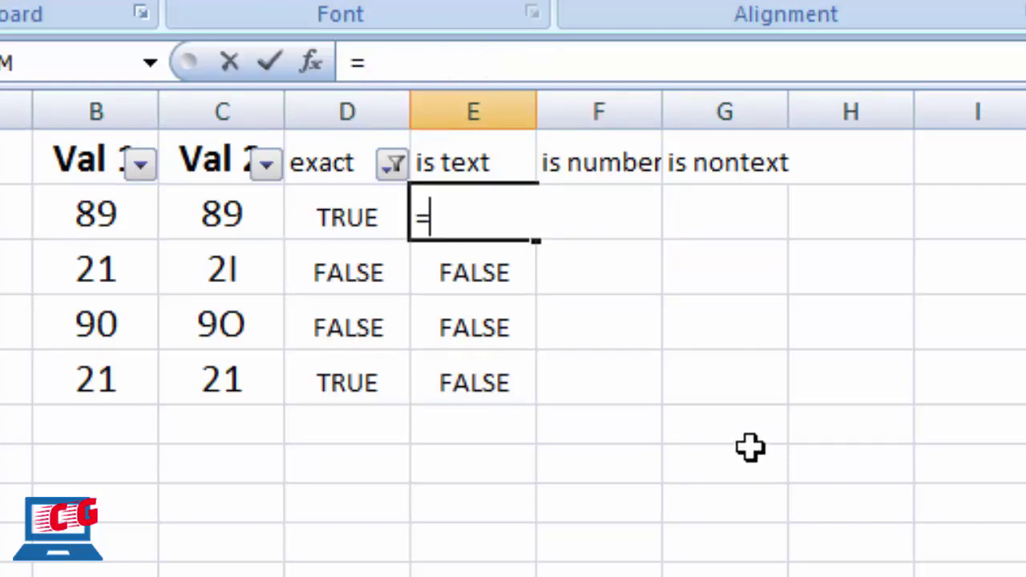
key("Escape")
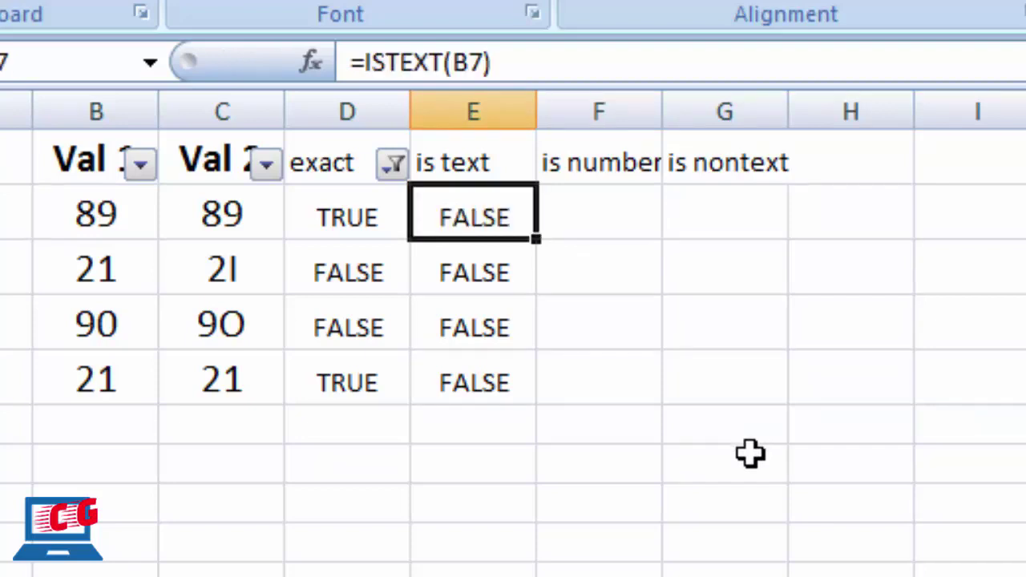
left_click(477, 60)
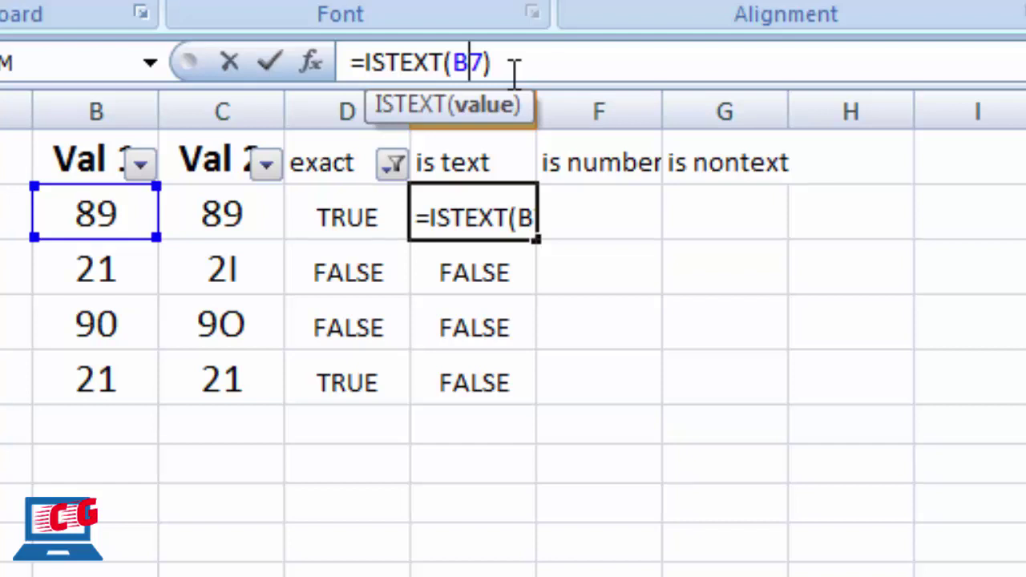
key("Delete")
key("BackSpace")
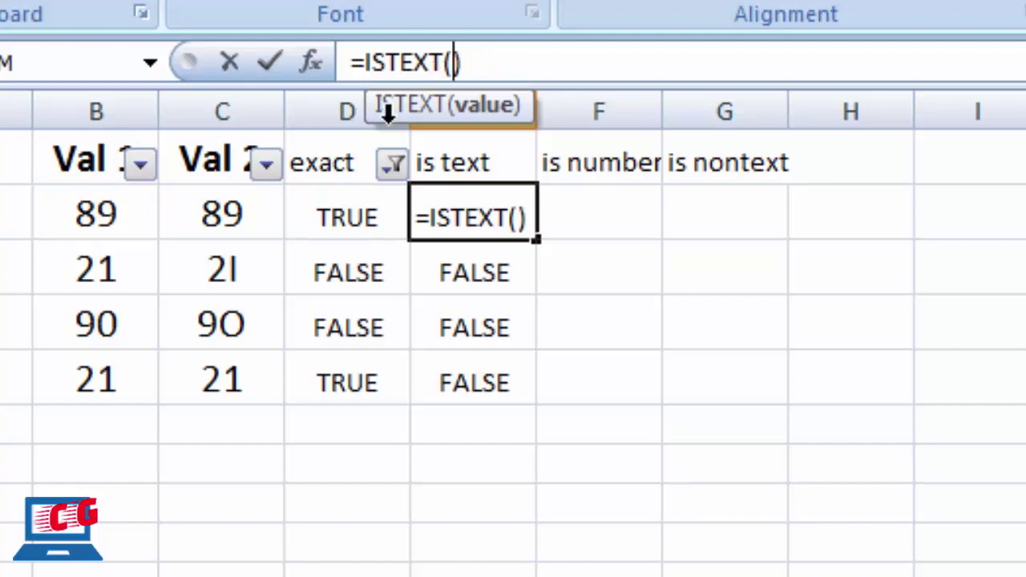
left_click(221, 213)
key("Return")
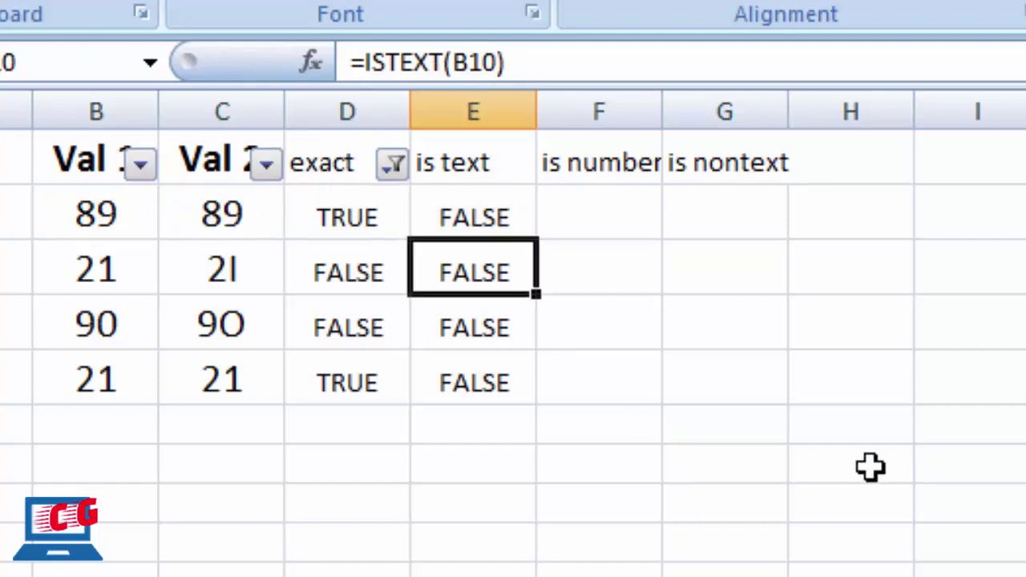
- Fill the updated ISTEXT formula down, giving TRUE for 2l and 9O
key("Up")
key("shift+Down")
key("shift+Down")
key("shift+Down")
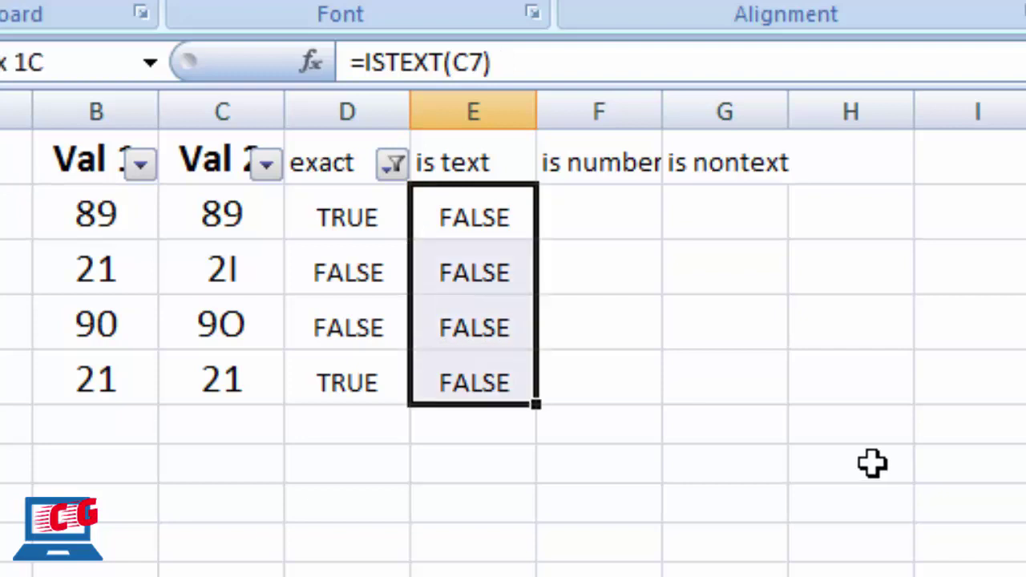
key("Down")
key("Down")
key("Down")
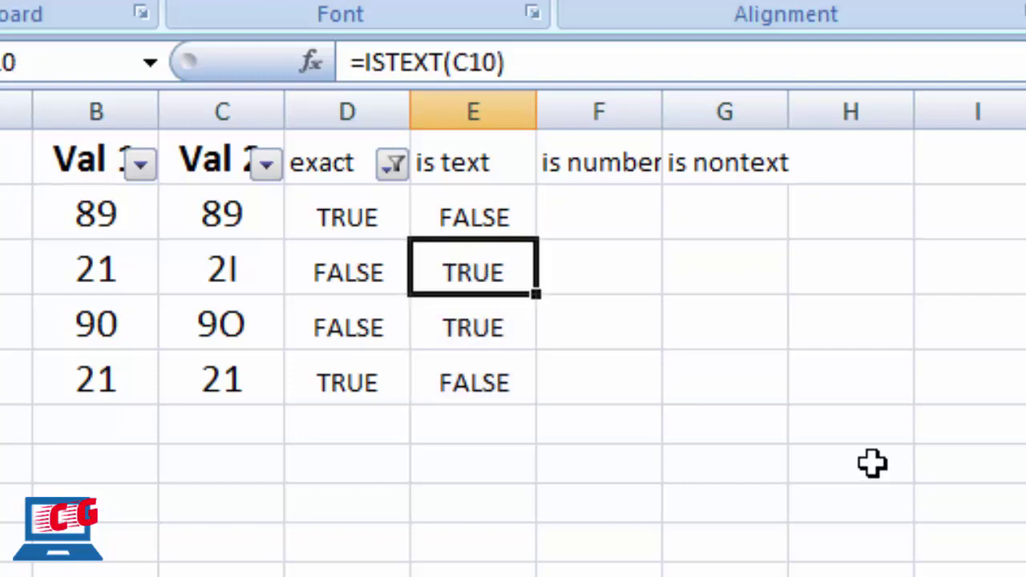
key("Down")
key("Up")
key("Down")
key("Up")
key("Down")
key("Up")
key("Left")
key("Left")
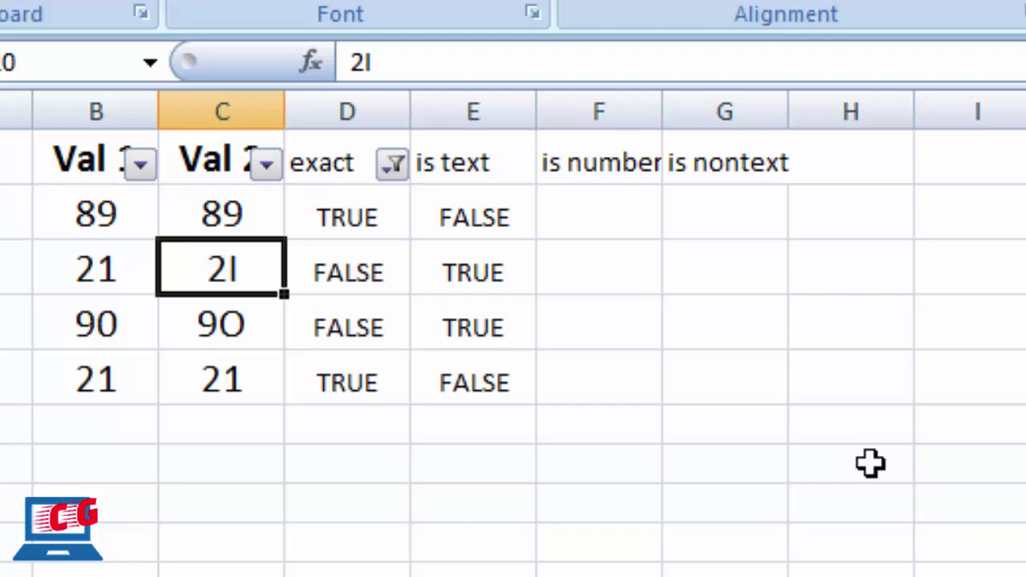
- Correct the Val 2 entry 2l to 21 and confirm its EXACT result
type("21")
key("Return")
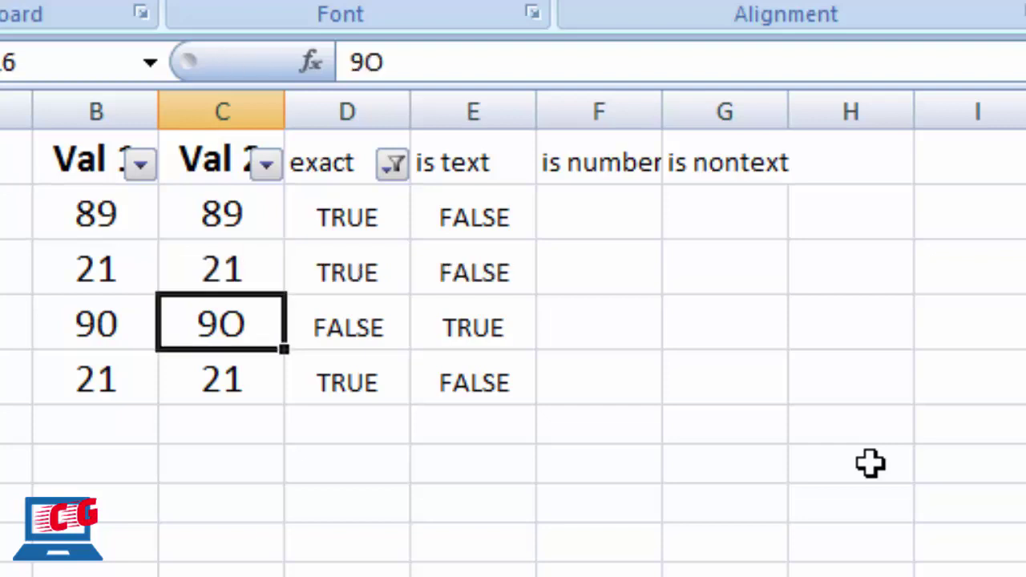
key("Up")
key("Right")
key("Left")
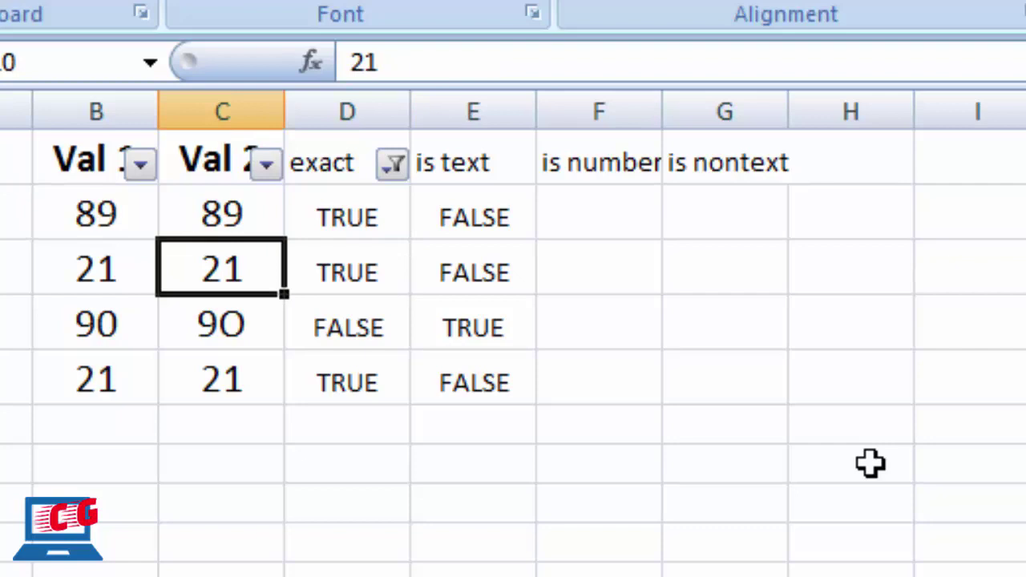
- Compare the 9O entry with Val 1's 90, then retype it as 90
key("Down")
key("Left")
key("Right")
key("Left")
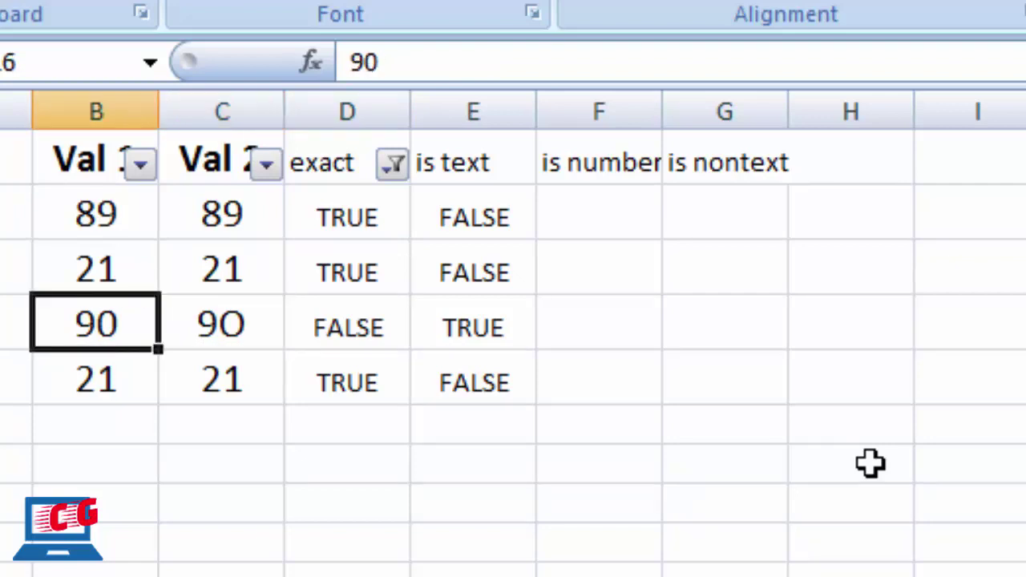
key("Right")
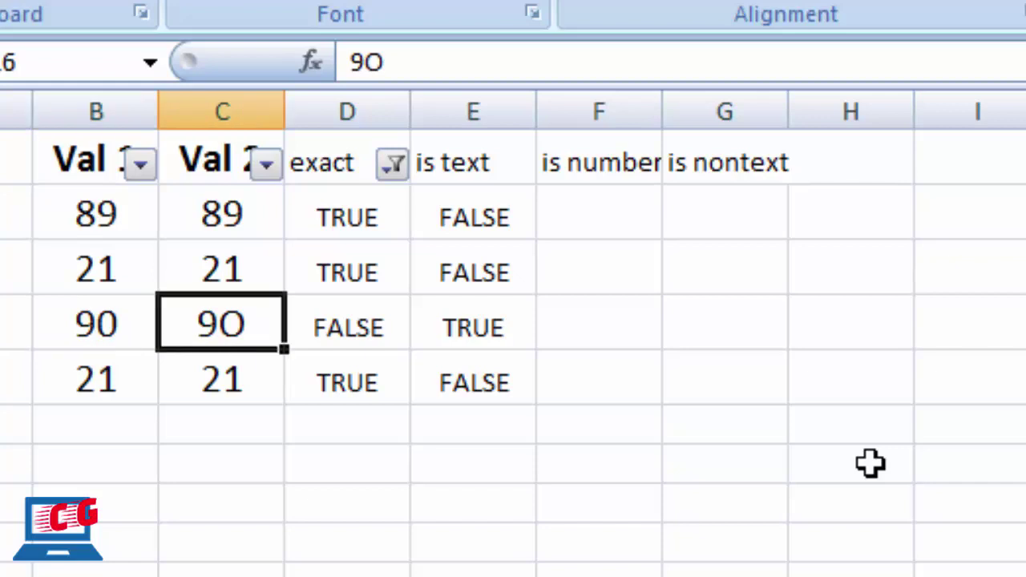
type("90")
key("Return")
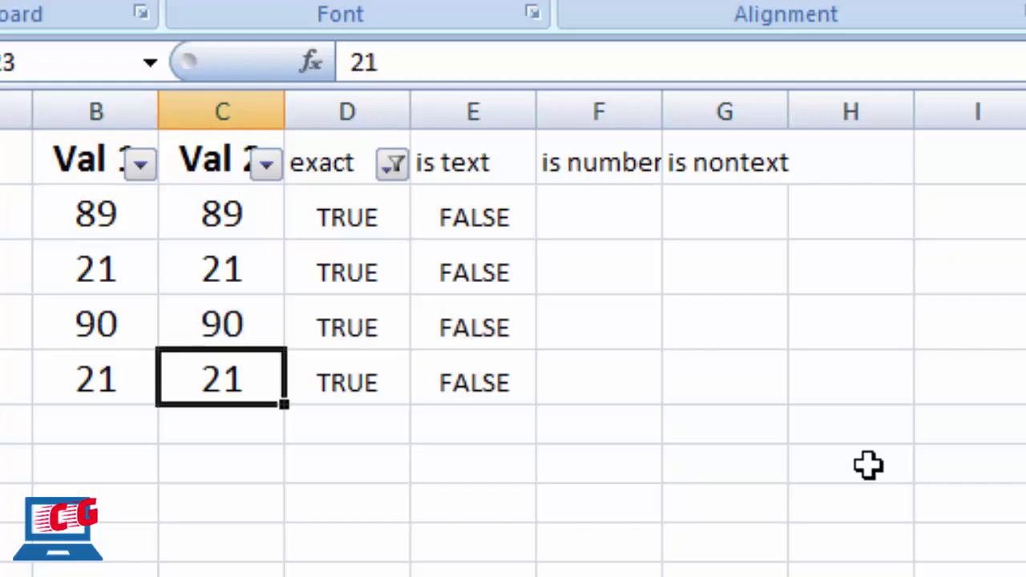
- Review the is text column's ISTEXT results, now all FALSE
key("Up")
key("Right")
key("Right")
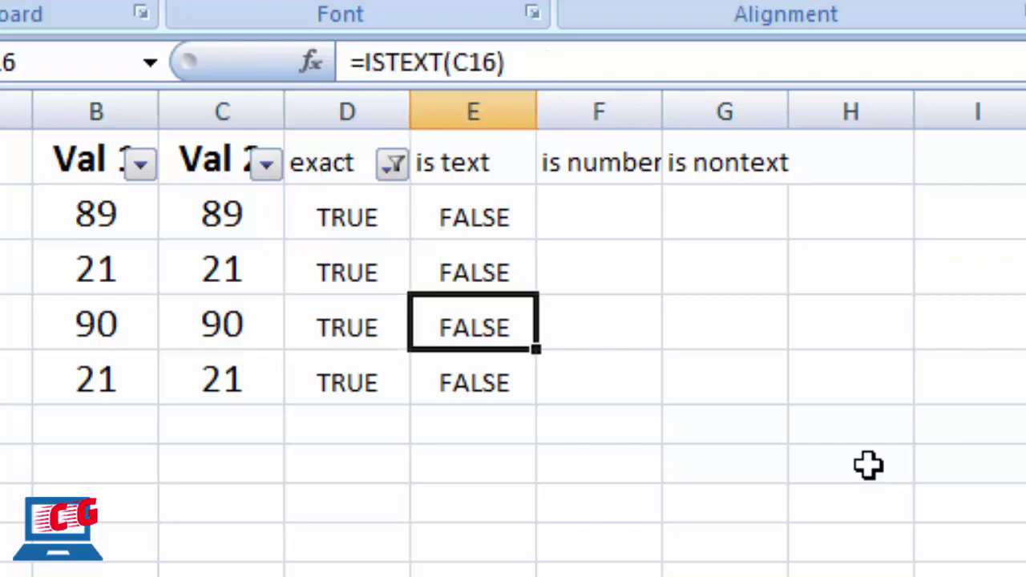
key("Up")
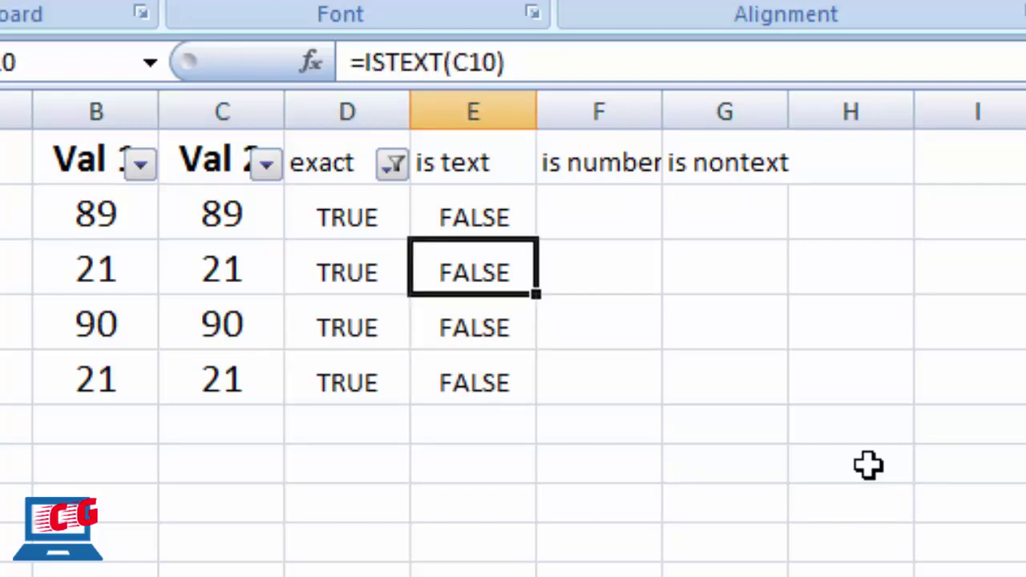
key("Up")
key("Right")
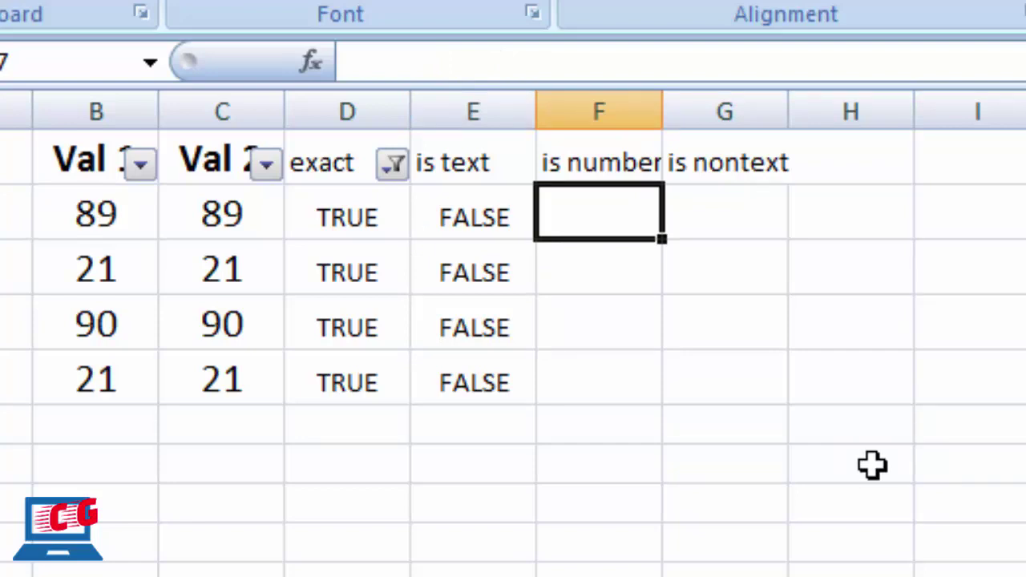
- Fill F7:F10 with =ISNUMBER(C7) checks of the Val 2 values
type("=")
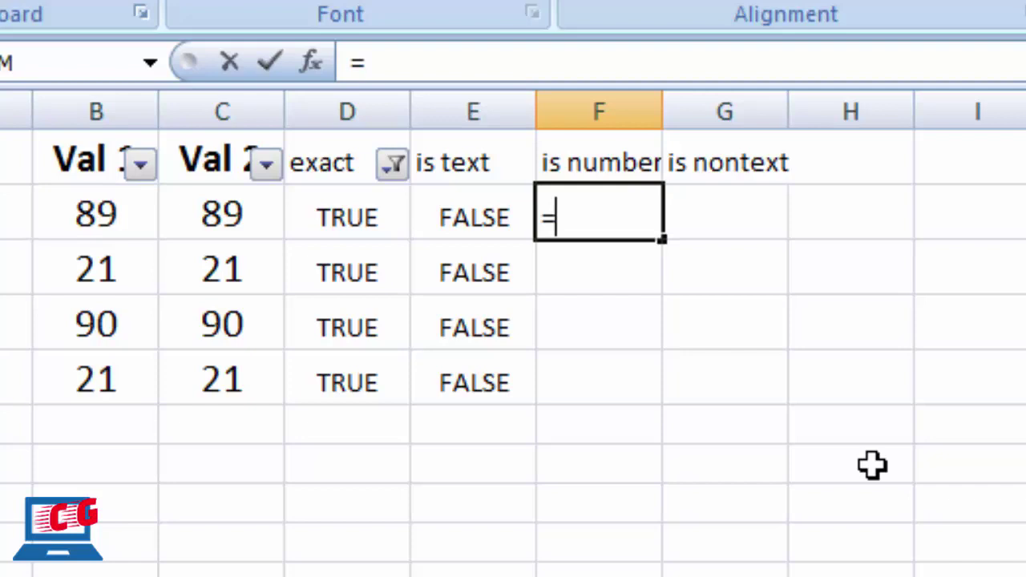
type("isnum")
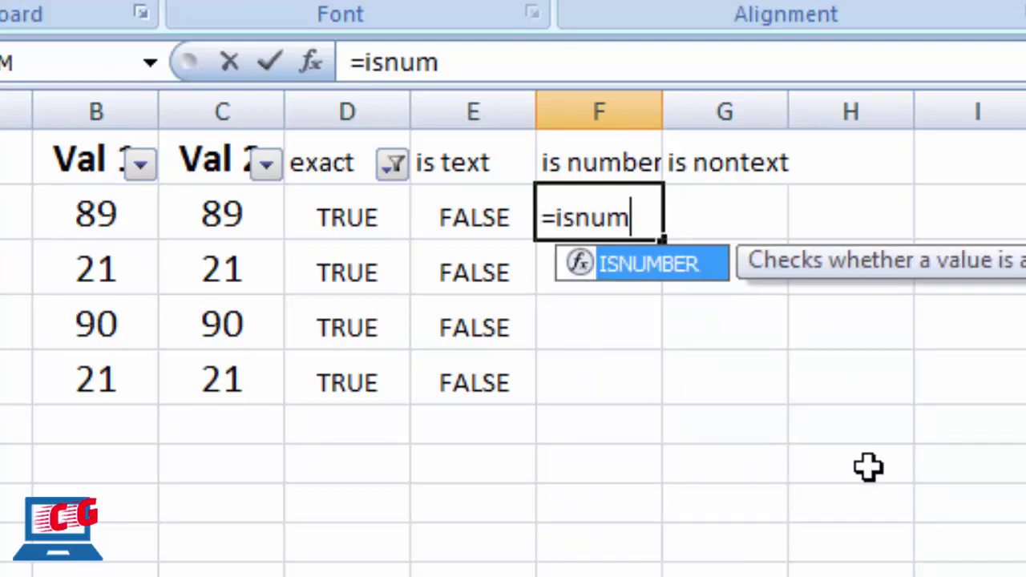
type("ber(")
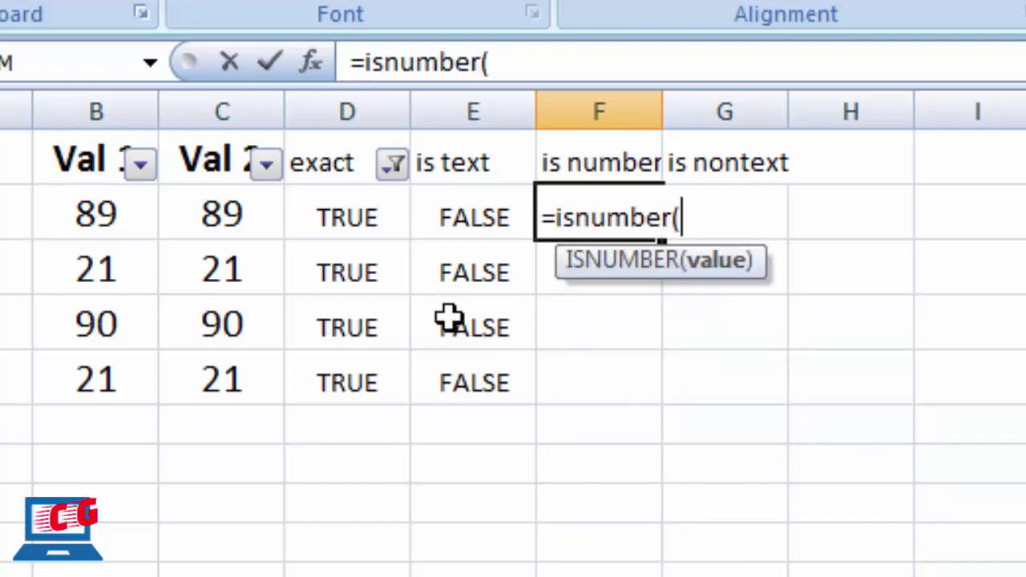
left_click(198, 224)
key("Return")
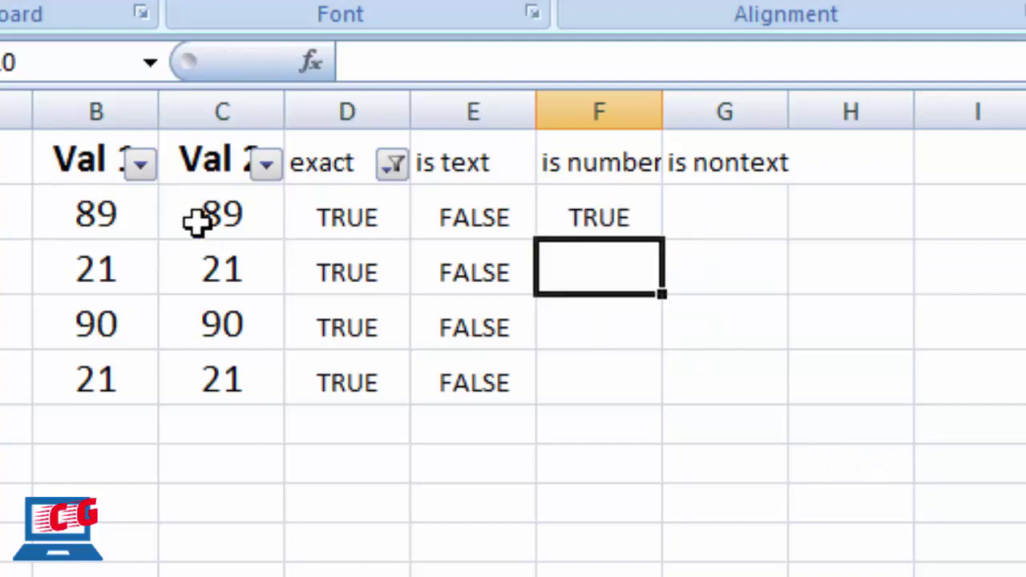
key("Up")
key("shift+Down")
key("shift+Down")
key("shift+Down")
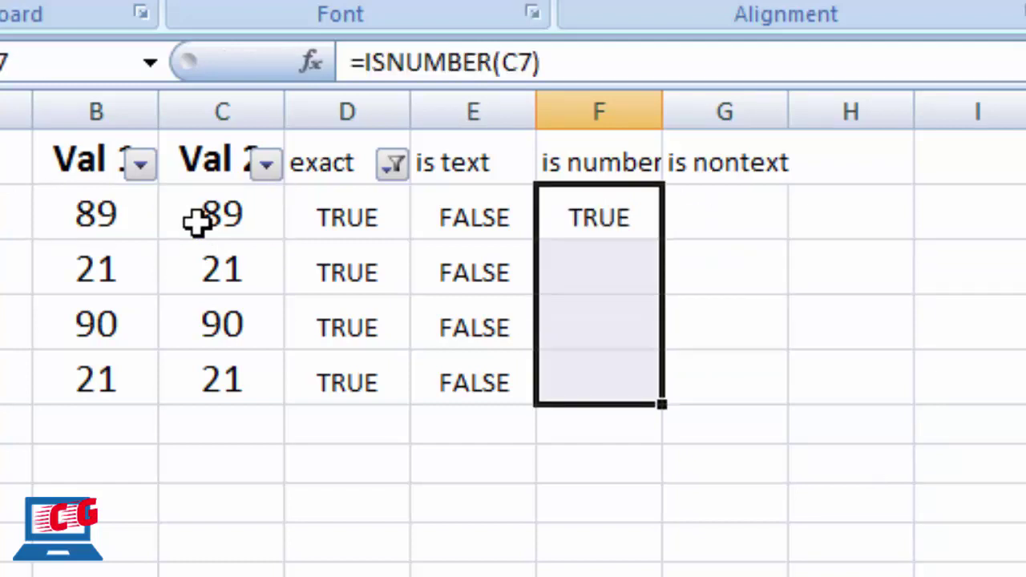
key("ctrl+d")
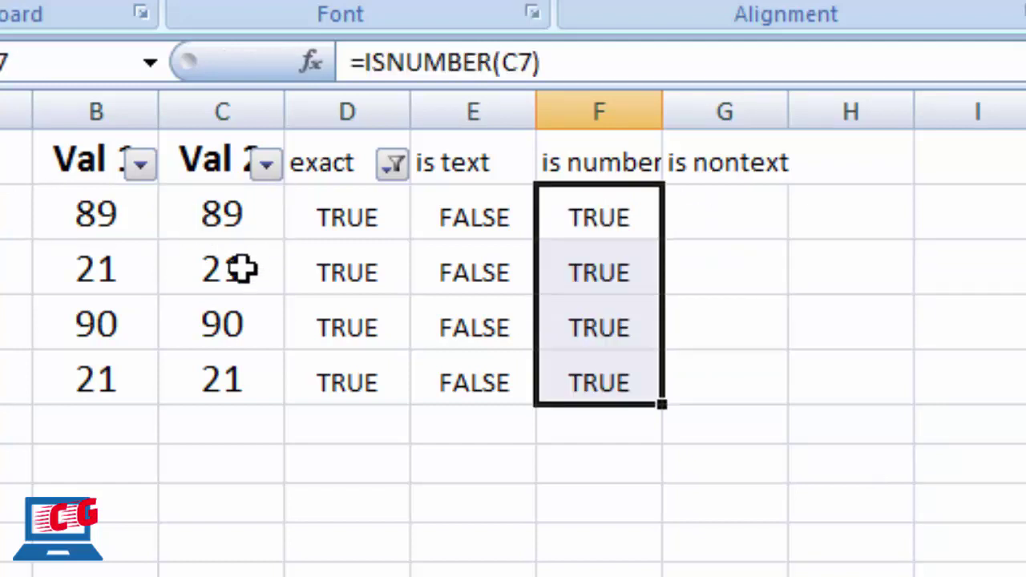
- Change the second Val 2 entry to 2l and check its exact and is text results
left_click(238, 268)
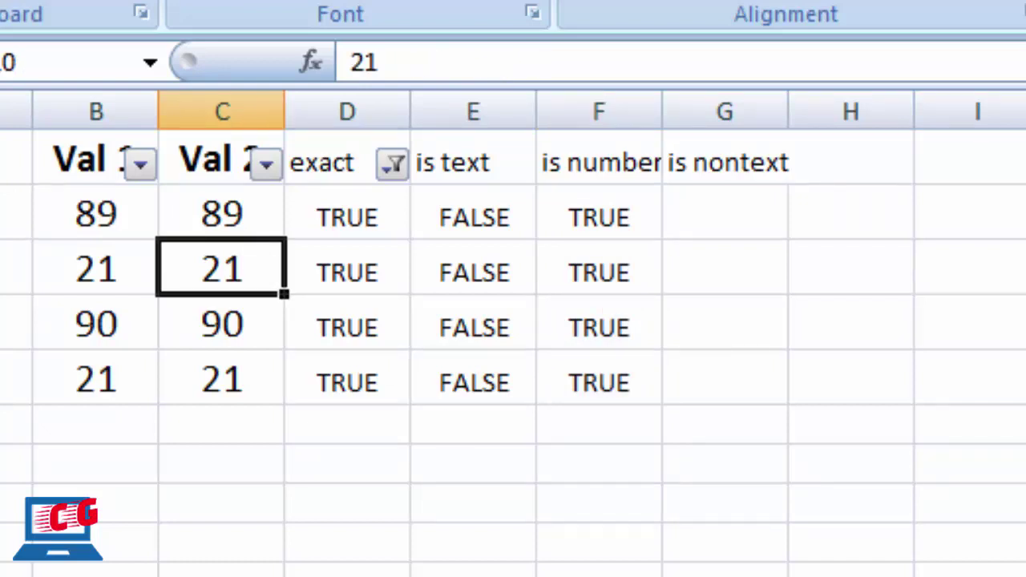
type("2l")
key("Return")
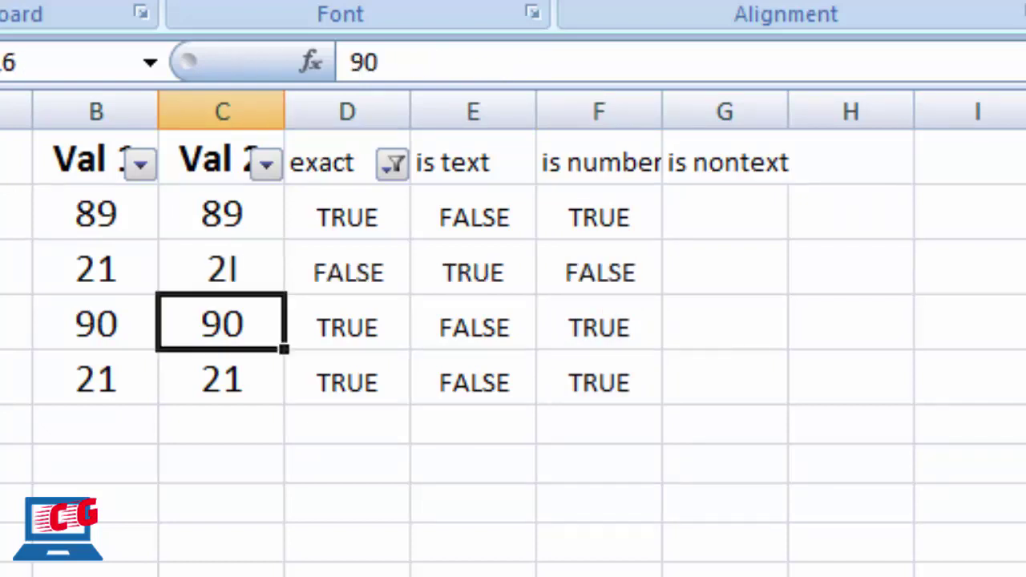
left_click(348, 272)
left_click(473, 272)
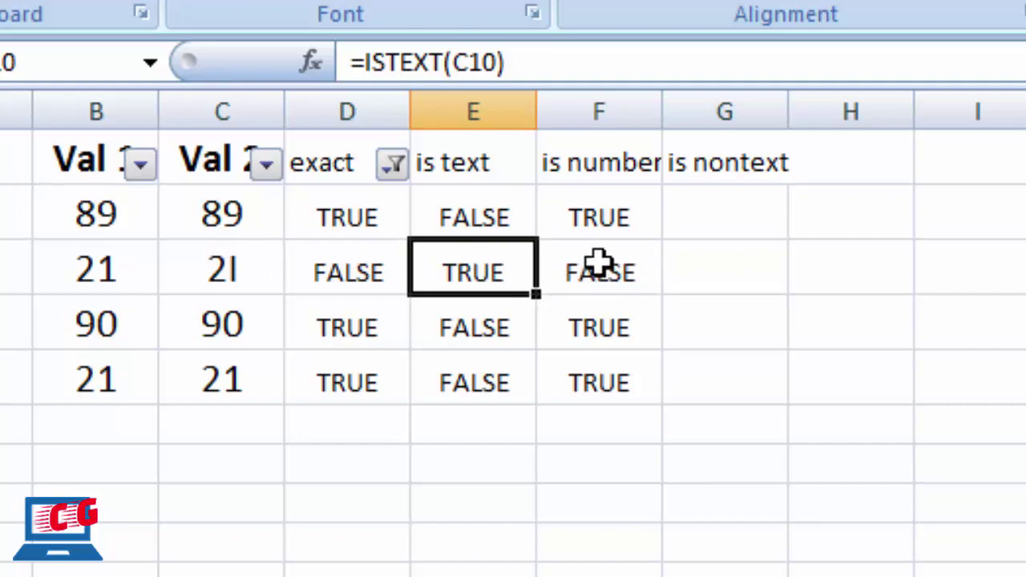
left_click(709, 275)
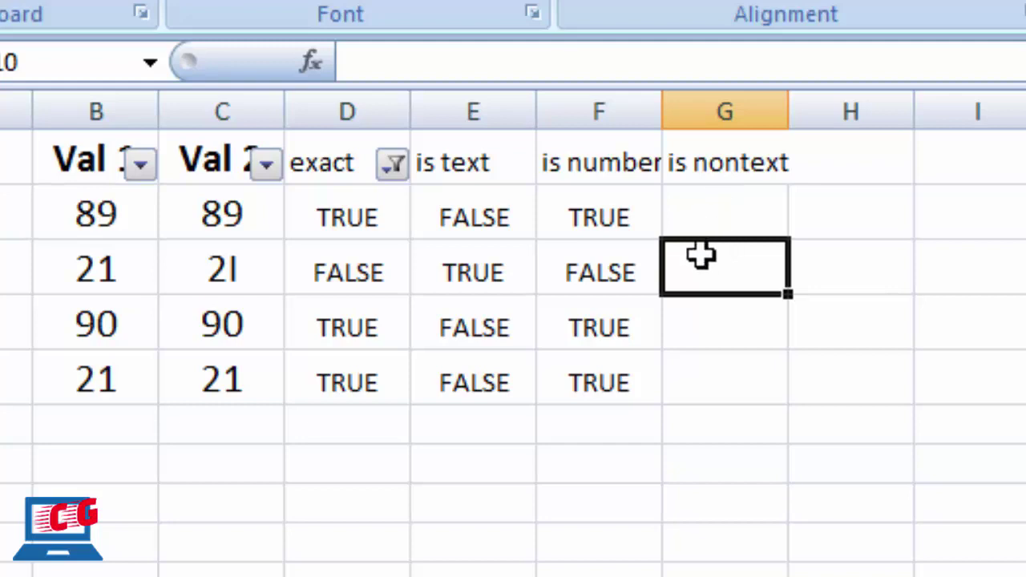
- Fill G7:G10 with =ISNONTEXT(C7) checks of the Val 2 values
left_click(709, 220)
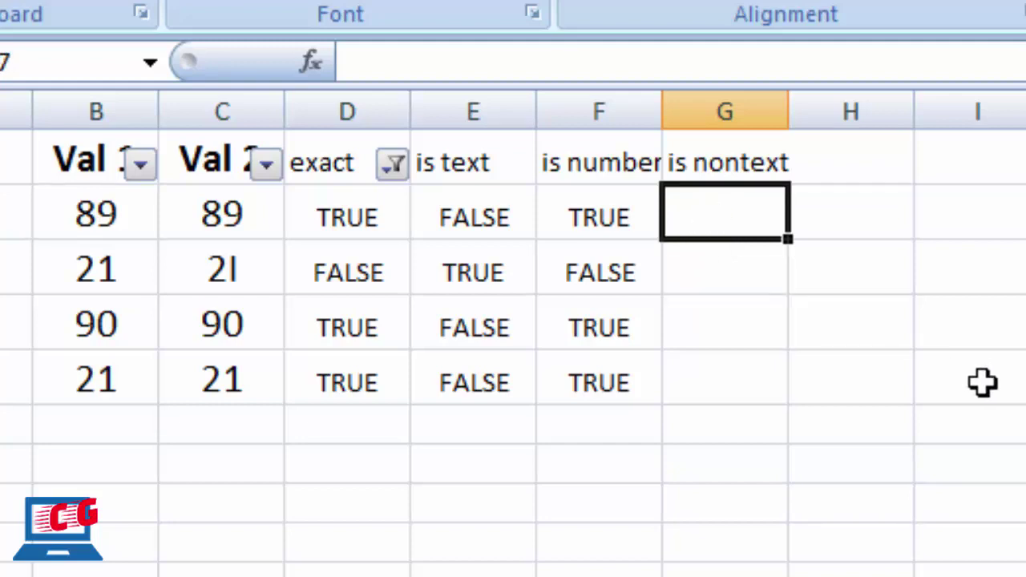
type("=isnontext")
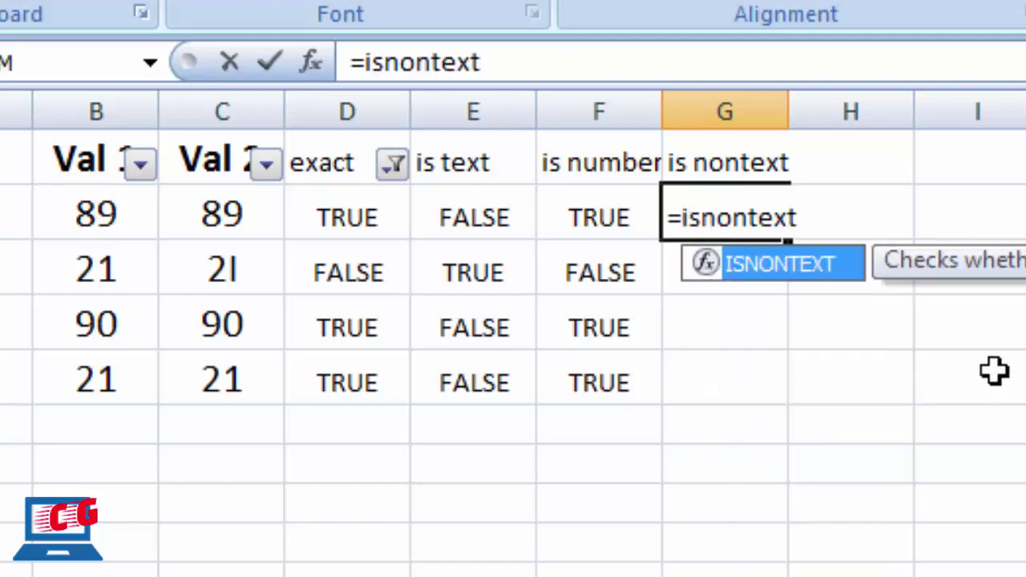
type("(")
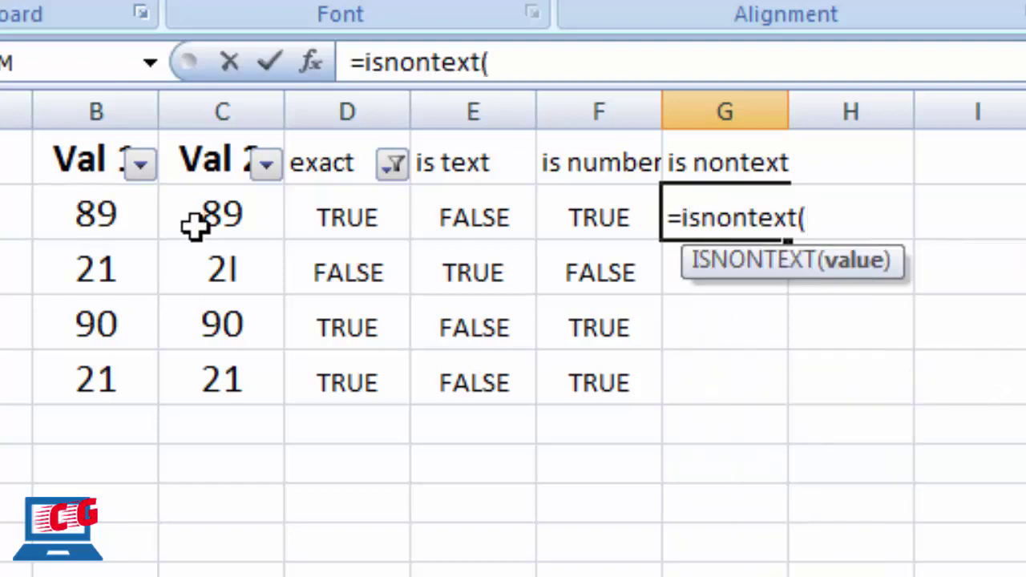
left_click(205, 216)
key("Return")
key("Up")
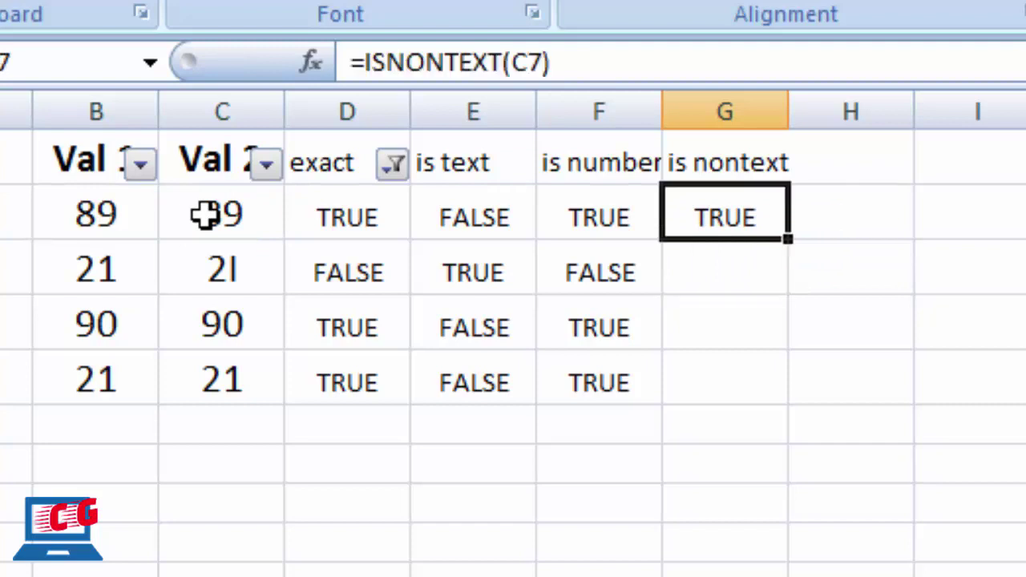
key("shift+Down")
key("shift+Down")
key("shift+Down")
key("ctrl+d")
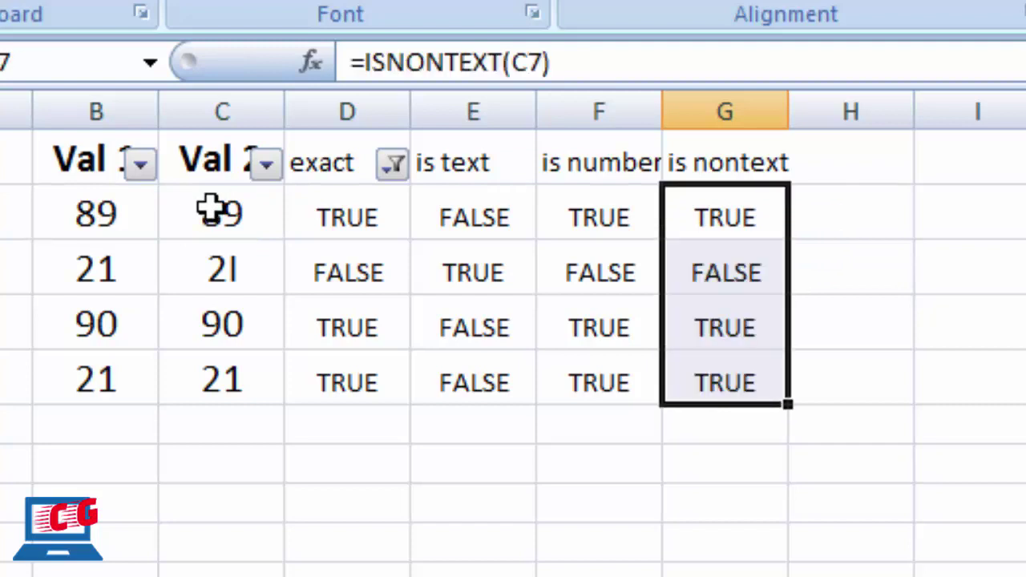
- Compare the is nontext and is number results for the 2l row and the other rows
key("Down")
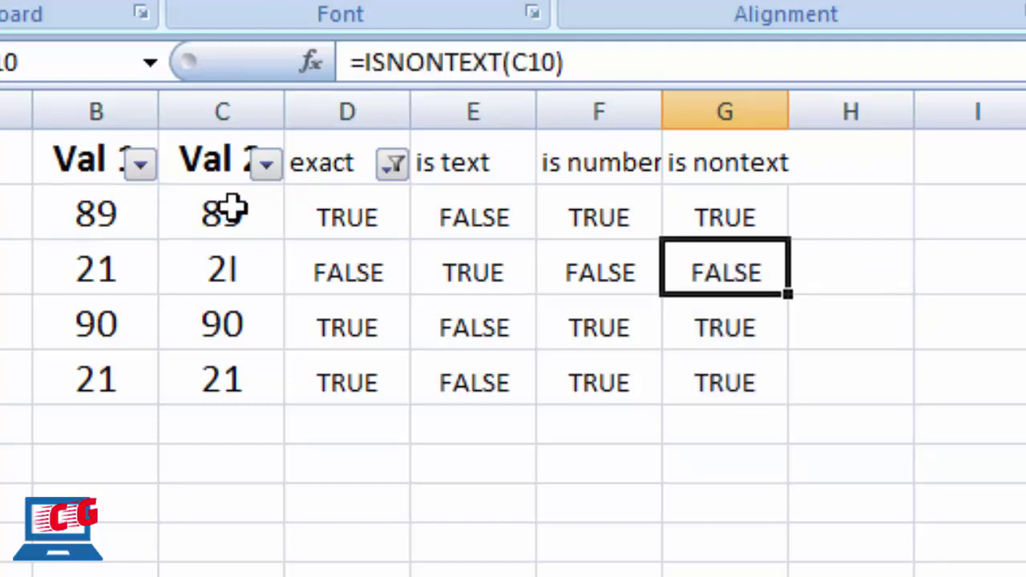
key("Left")
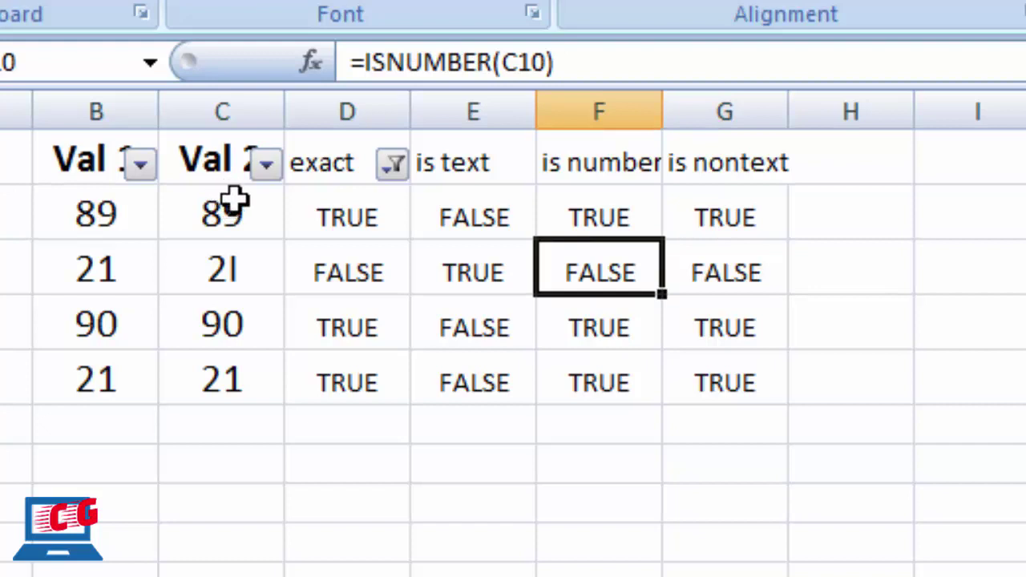
key("Right")
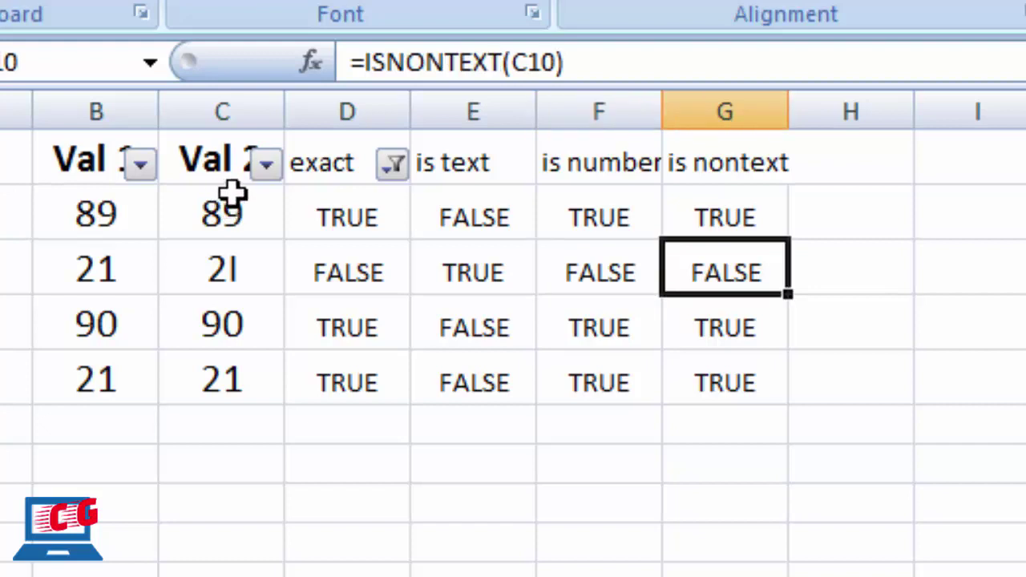
key("Down")
key("Down")
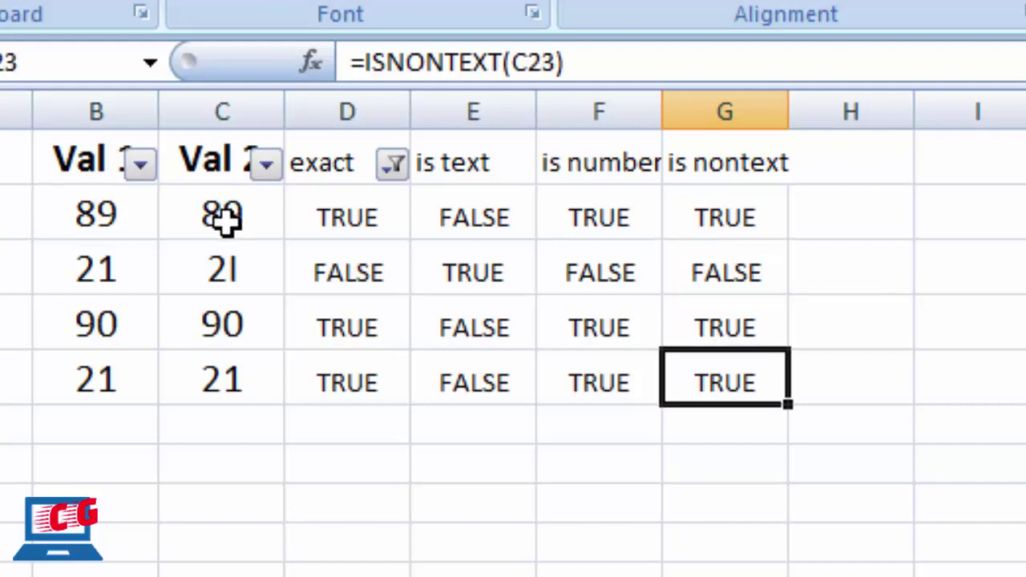
key("Up")
key("Up")
key("Left")
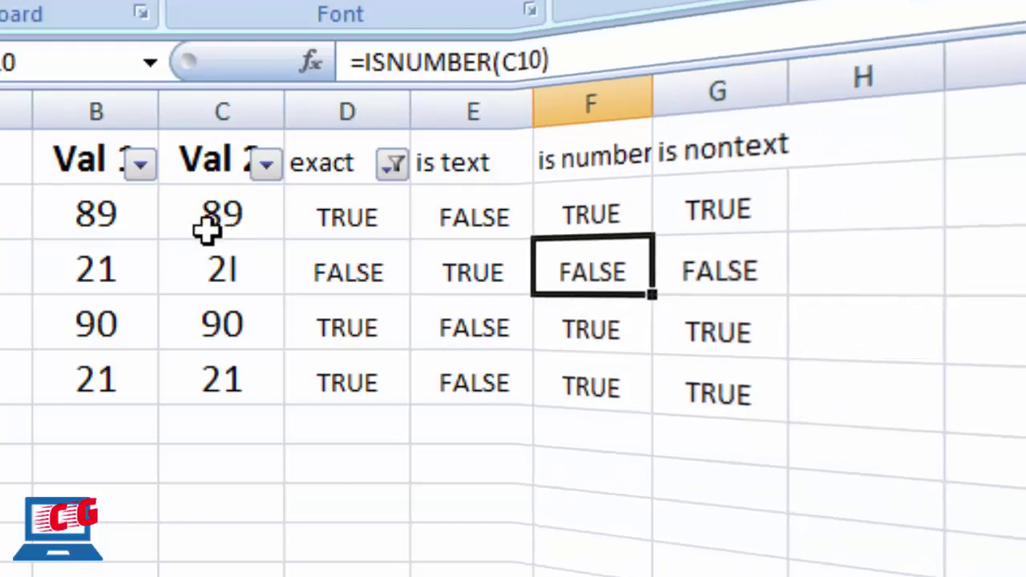